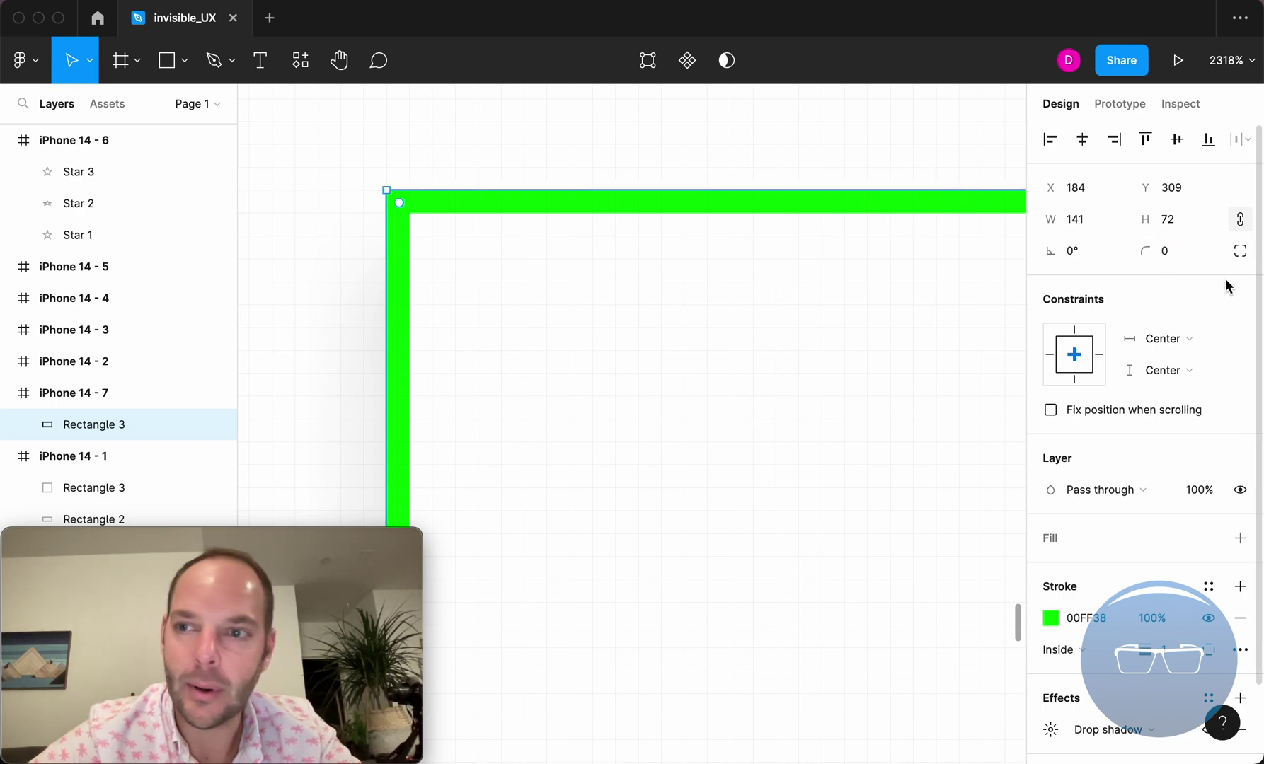
# - Round the corners of Rectangle 3 in frame iPhone 14 - 7 to a radius of 10 and inspect the corner closely
pyautogui.moveTo(1168, 258); pyautogui.dragTo(1256, 256)
pyautogui.scroll(-3, 493, 251)
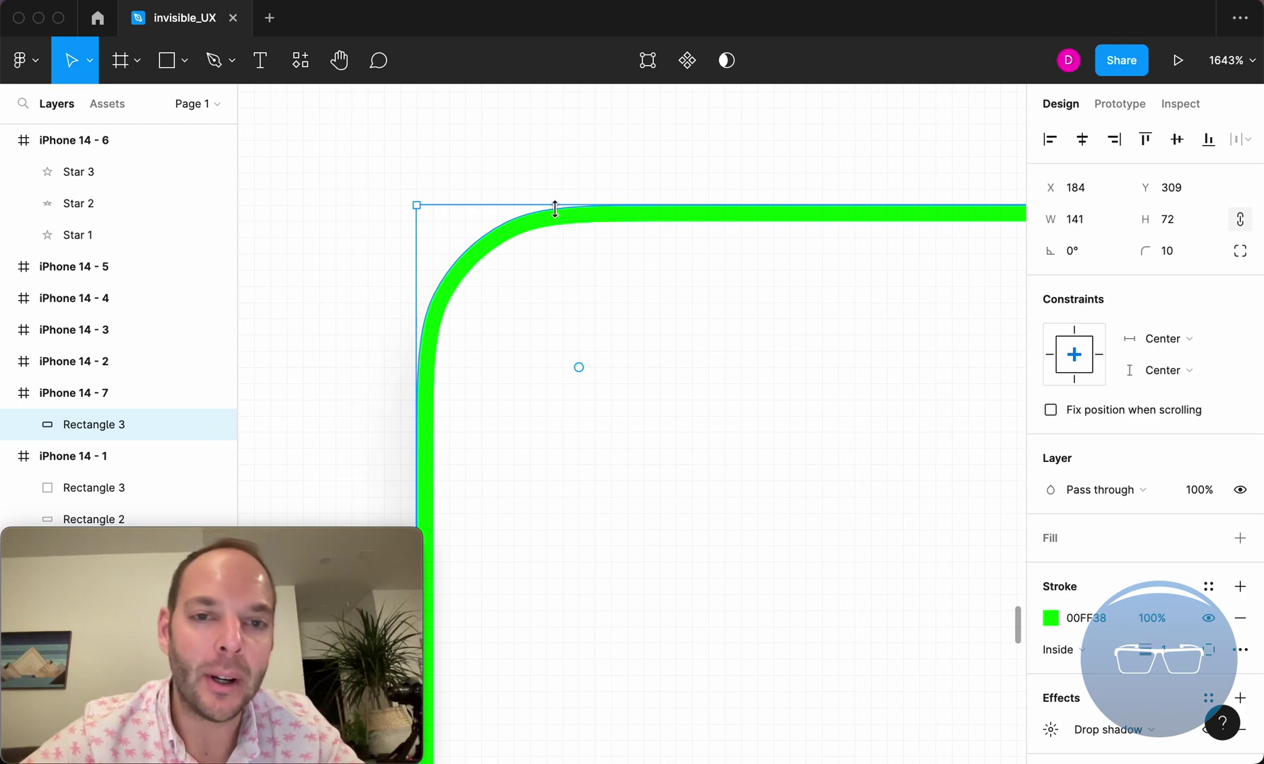
pyautogui.hscroll(2, 469, 267)
pyautogui.scroll(-2, 469, 268)
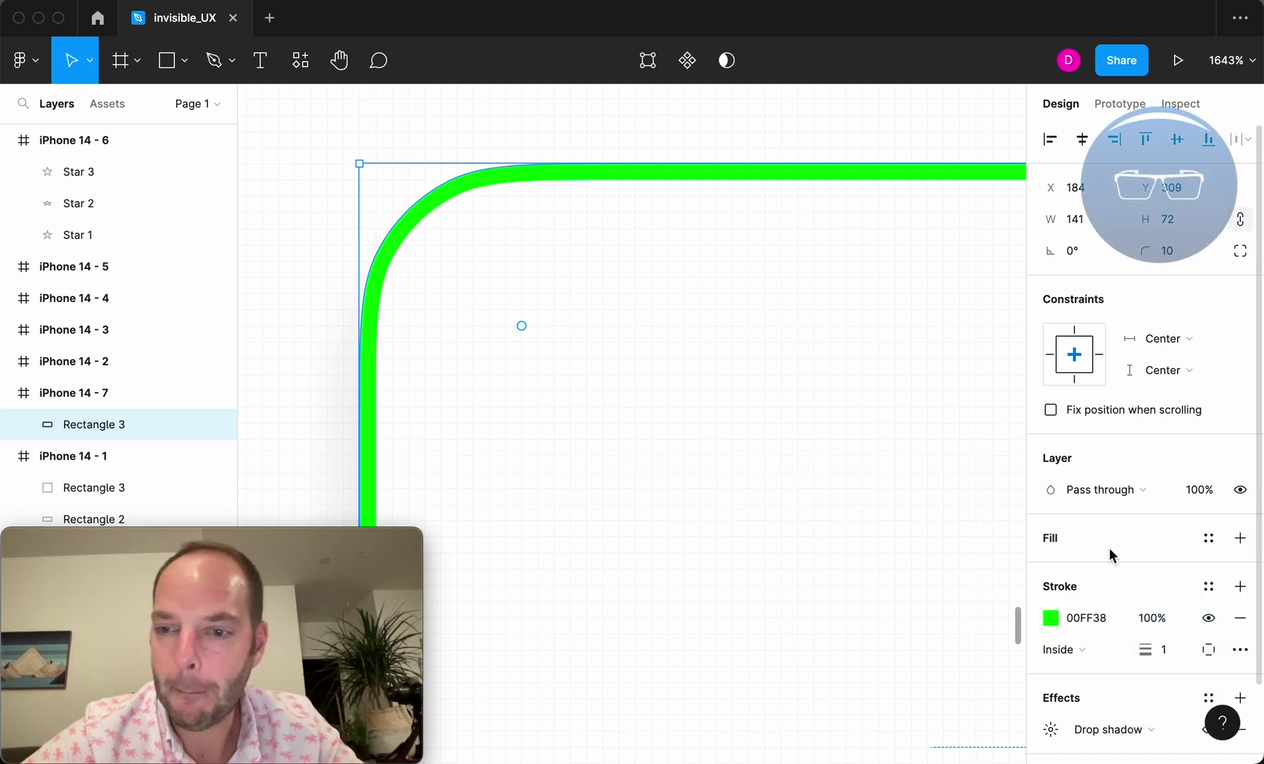
pyautogui.scroll(3, 354, 191)
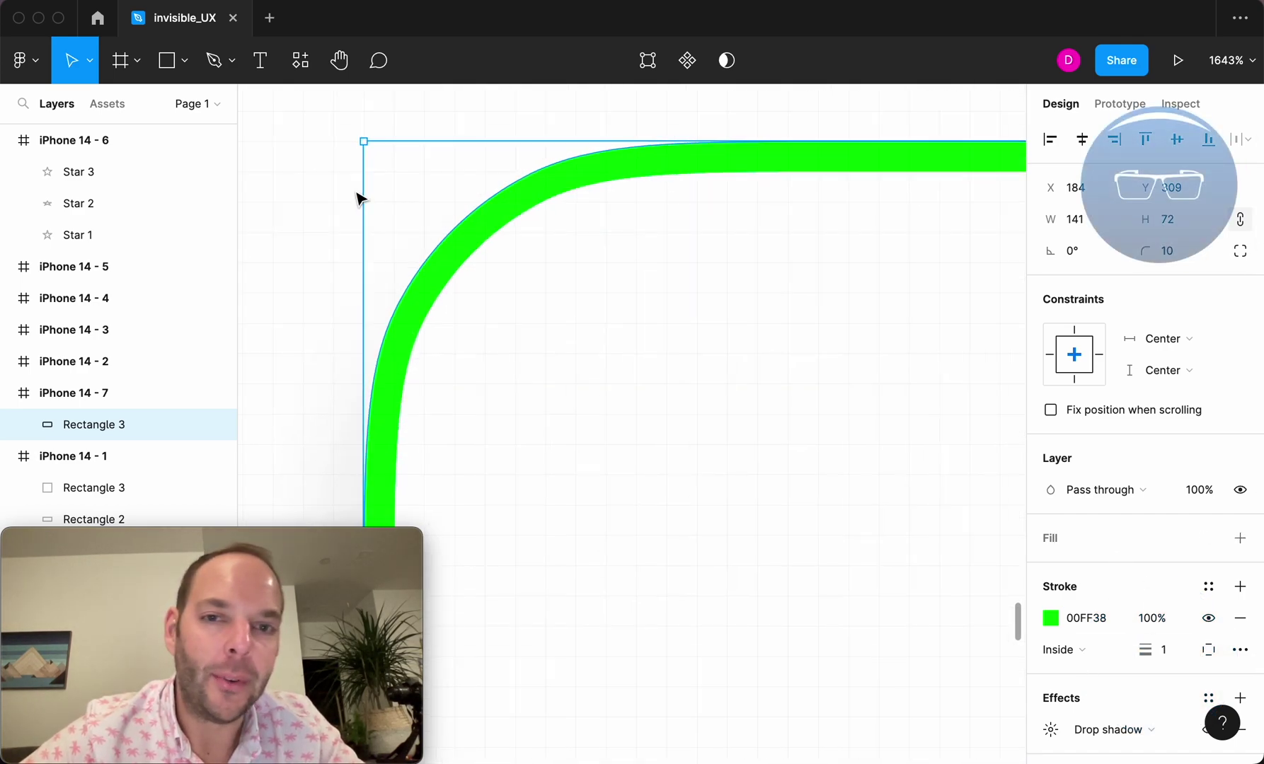
pyautogui.scroll(2, 358, 197)
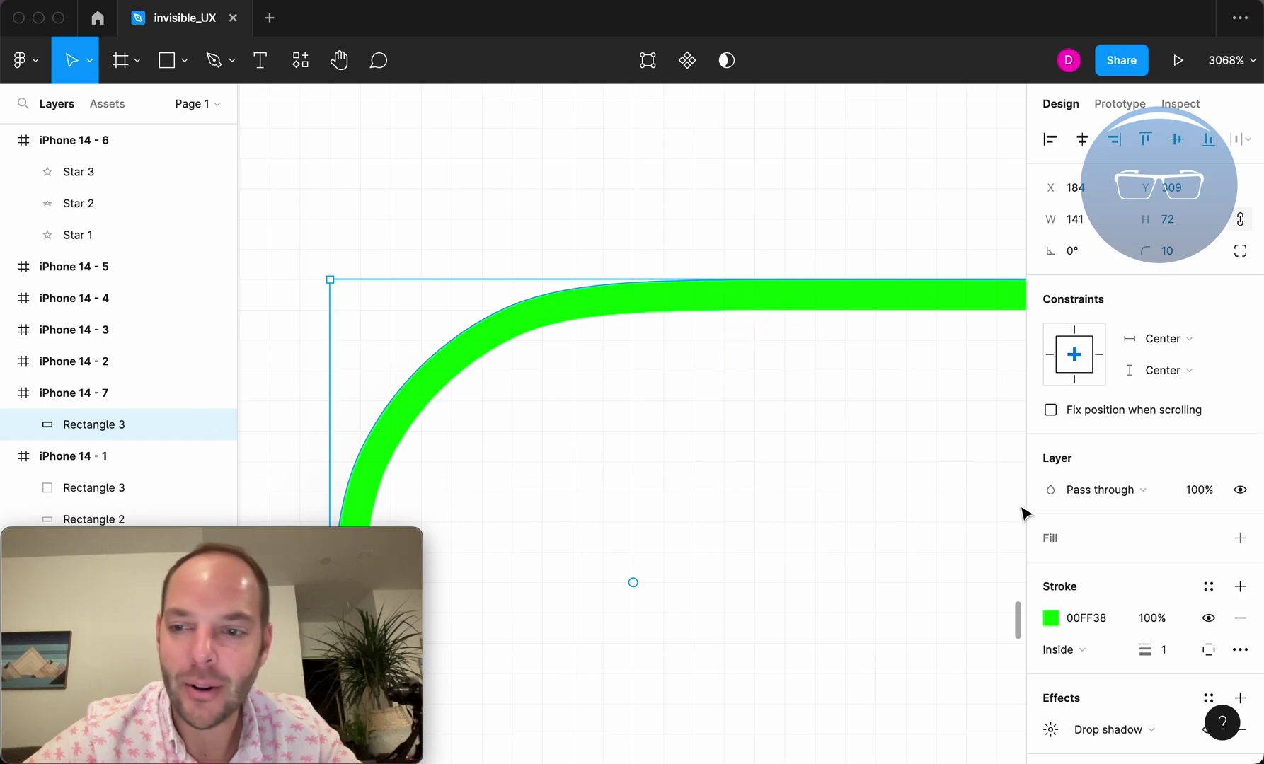
# - Try the Center stroke position on the rectangle and set it to Outside
pyautogui.click(1093, 648)
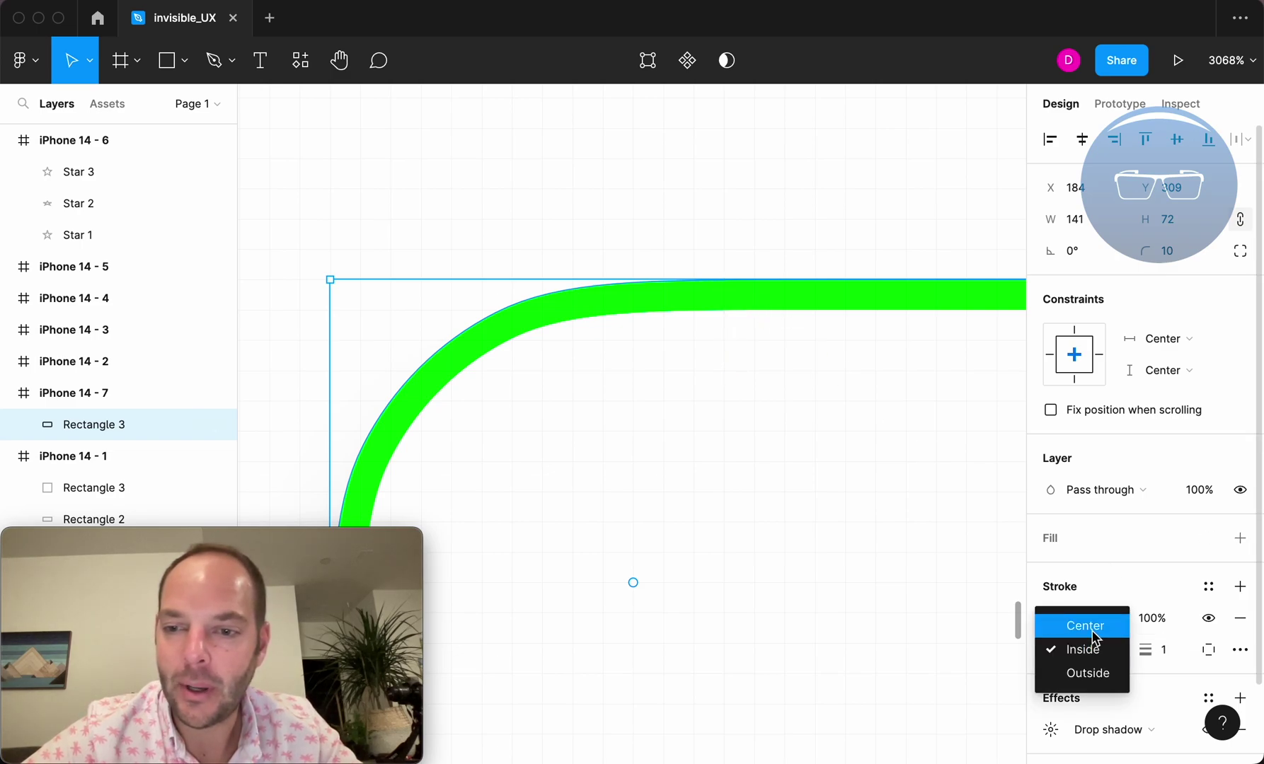
pyautogui.click(1084, 626)
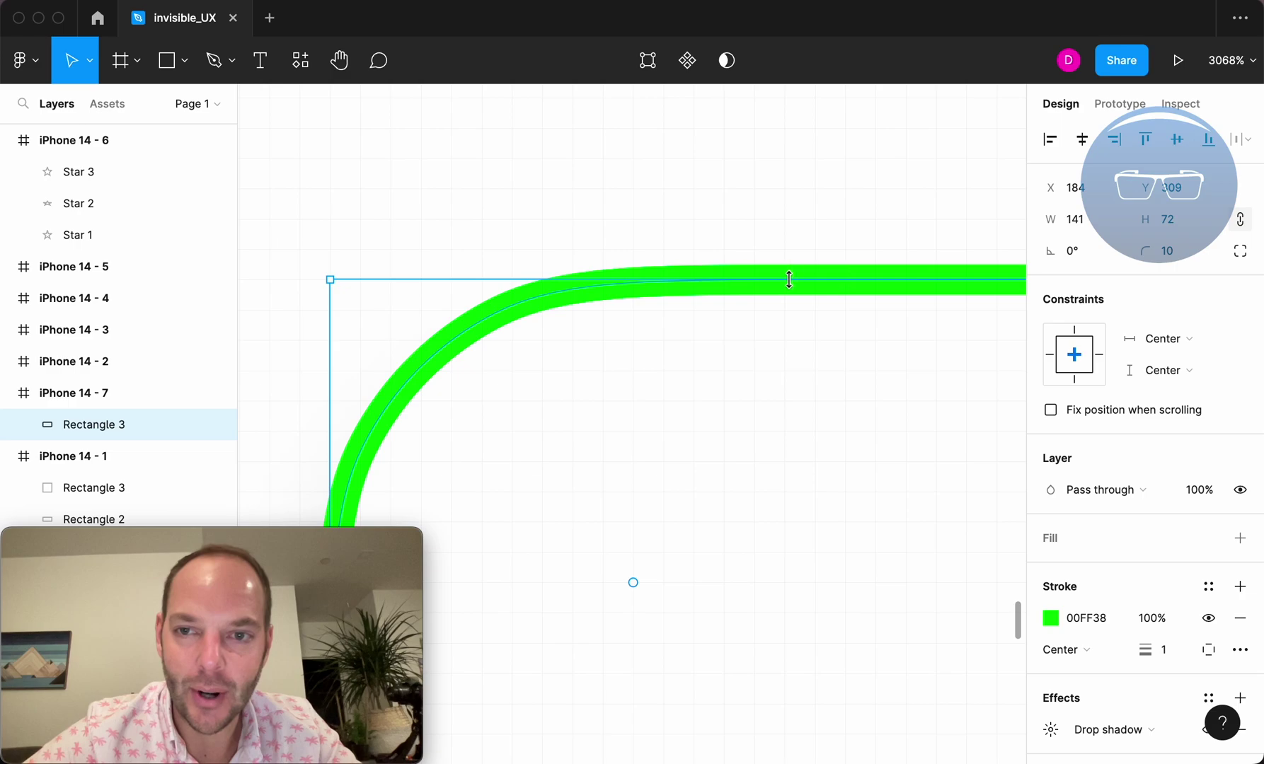
pyautogui.click(1083, 648)
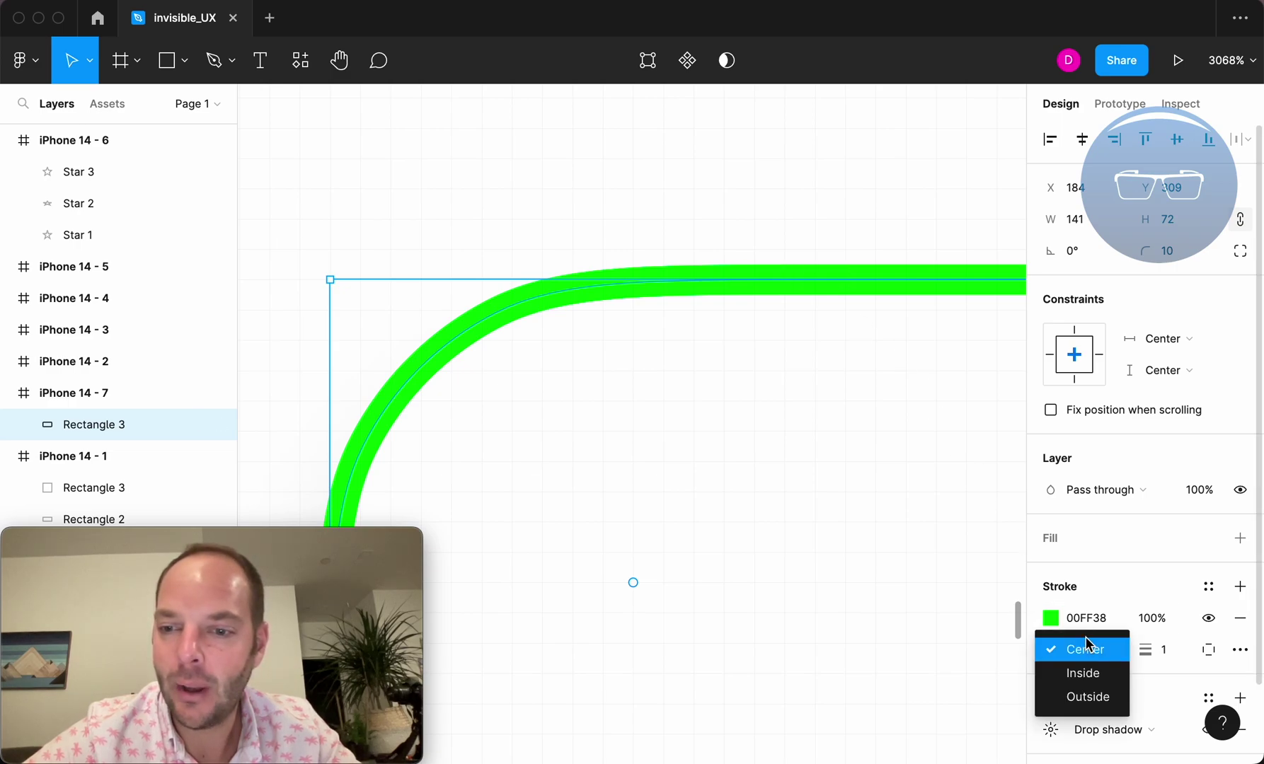
pyautogui.click(1087, 698)
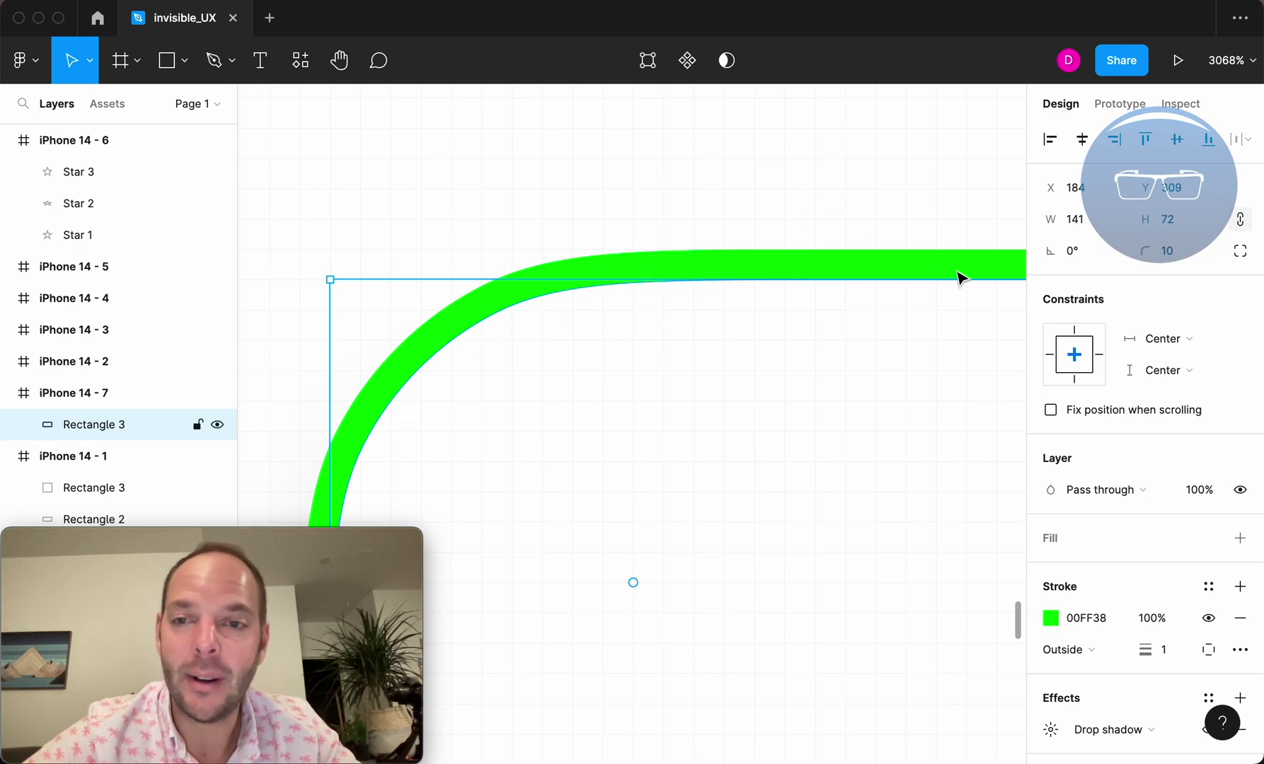
pyautogui.click(1076, 644)
pyautogui.click(1079, 645)
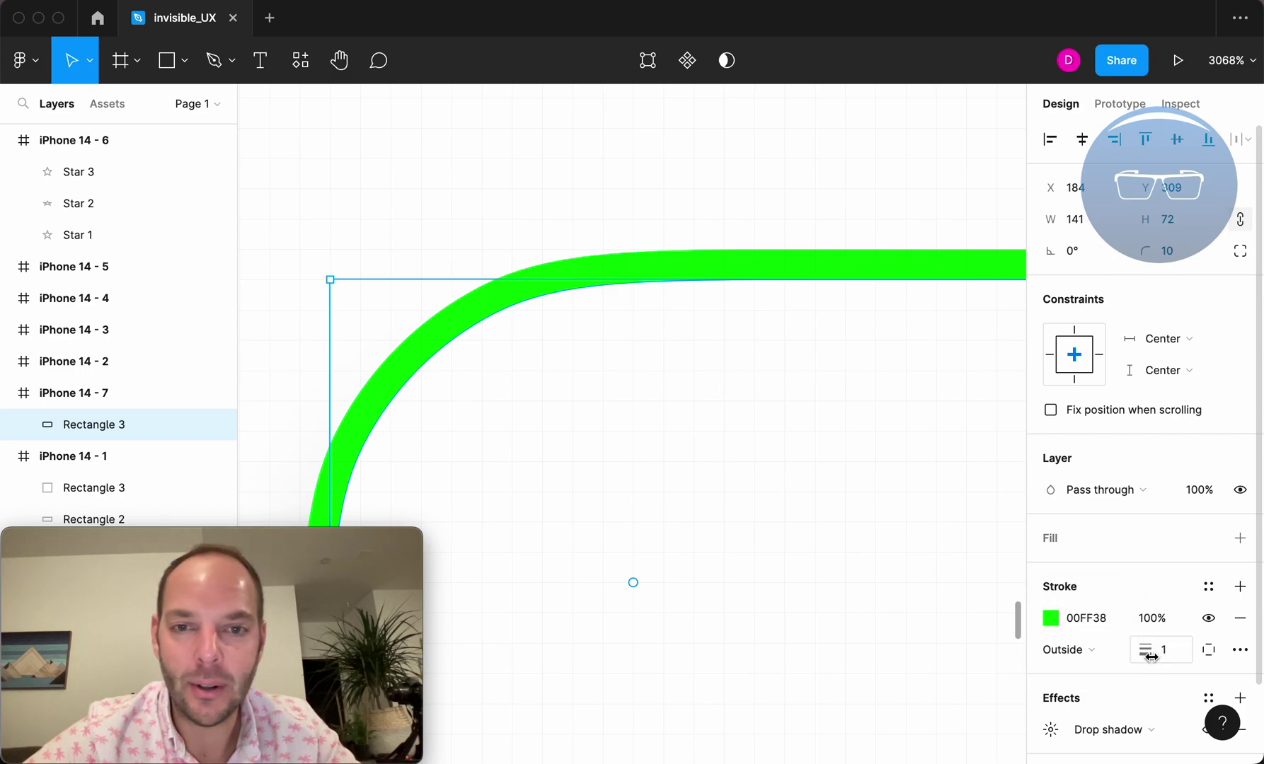
# - Increase the rectangle's stroke weight to 5 and further to 10
pyautogui.scroll(-3, 825, 502)
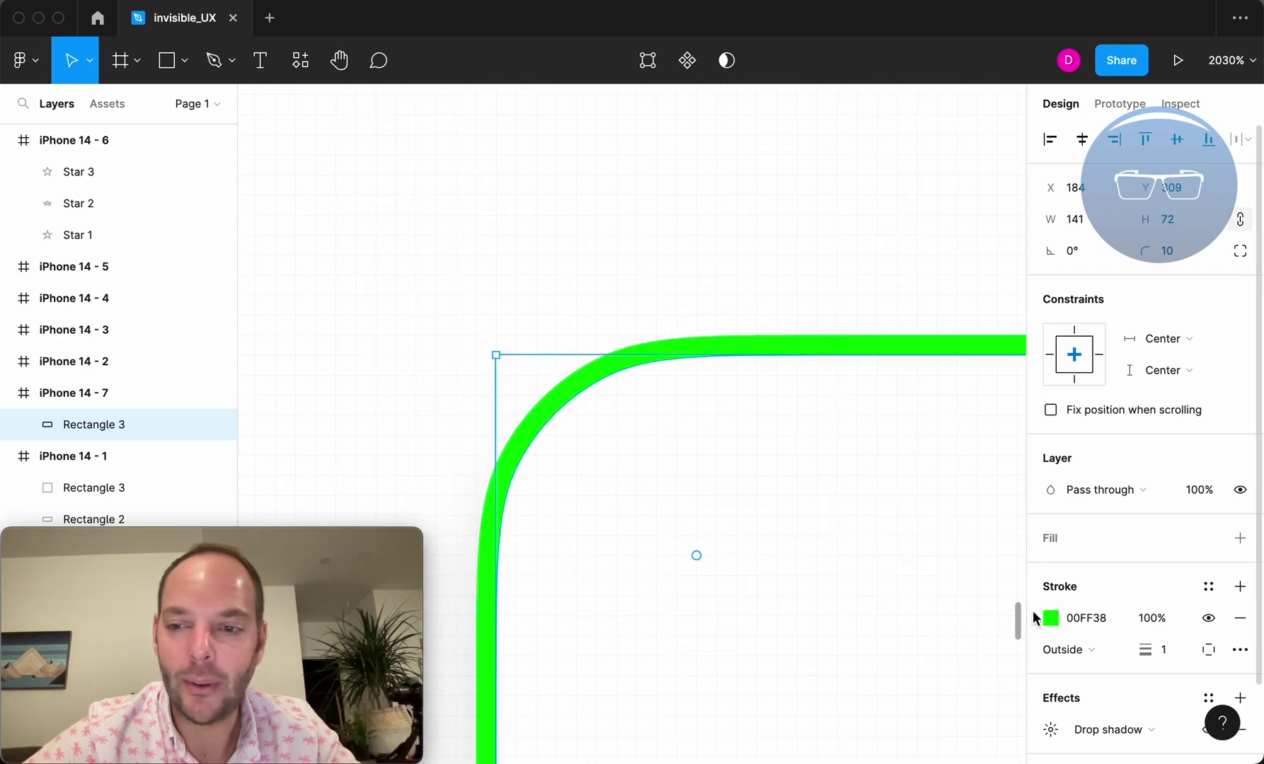
pyautogui.moveTo(1144, 651)
pyautogui.mouseDown()
pyautogui.moveTo(1178, 651)
pyautogui.moveTo(1129, 652)
pyautogui.moveTo(1156, 649)
pyautogui.mouseUp()
pyautogui.scroll(-3, 665, 301)
pyautogui.scroll(-5, 665, 301)
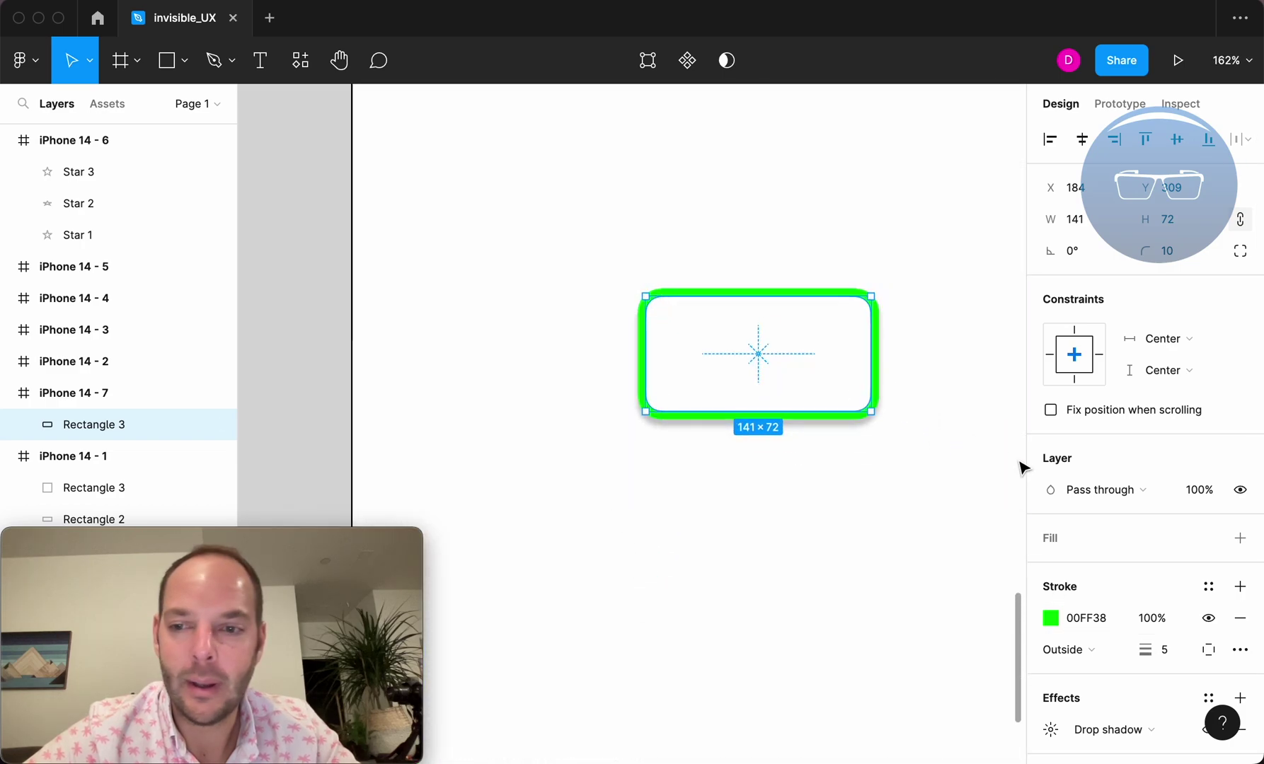
pyautogui.moveTo(1145, 649)
pyautogui.mouseDown()
pyautogui.moveTo(1185, 650)
pyautogui.moveTo(1160, 648)
pyautogui.mouseUp()
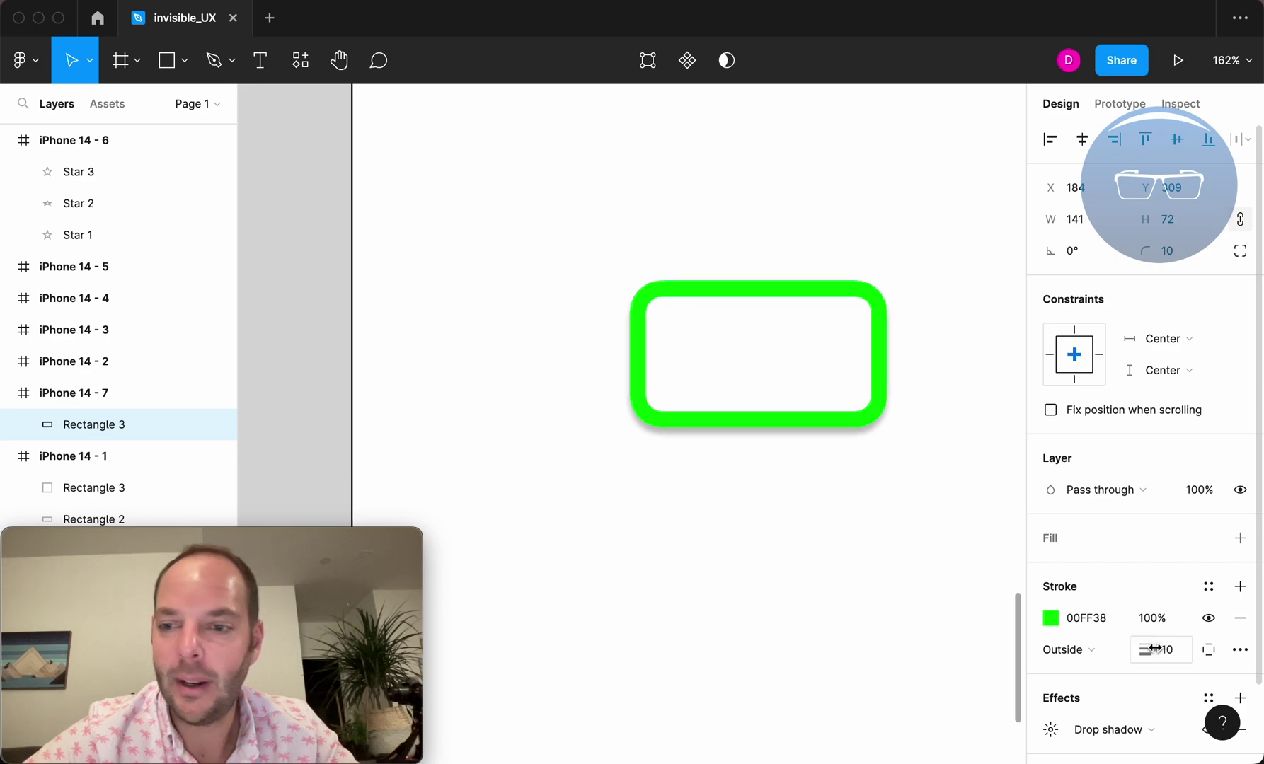
# - Compare the Inside and Center positions for the thick stroke and return it to Outside
pyautogui.click(1088, 653)
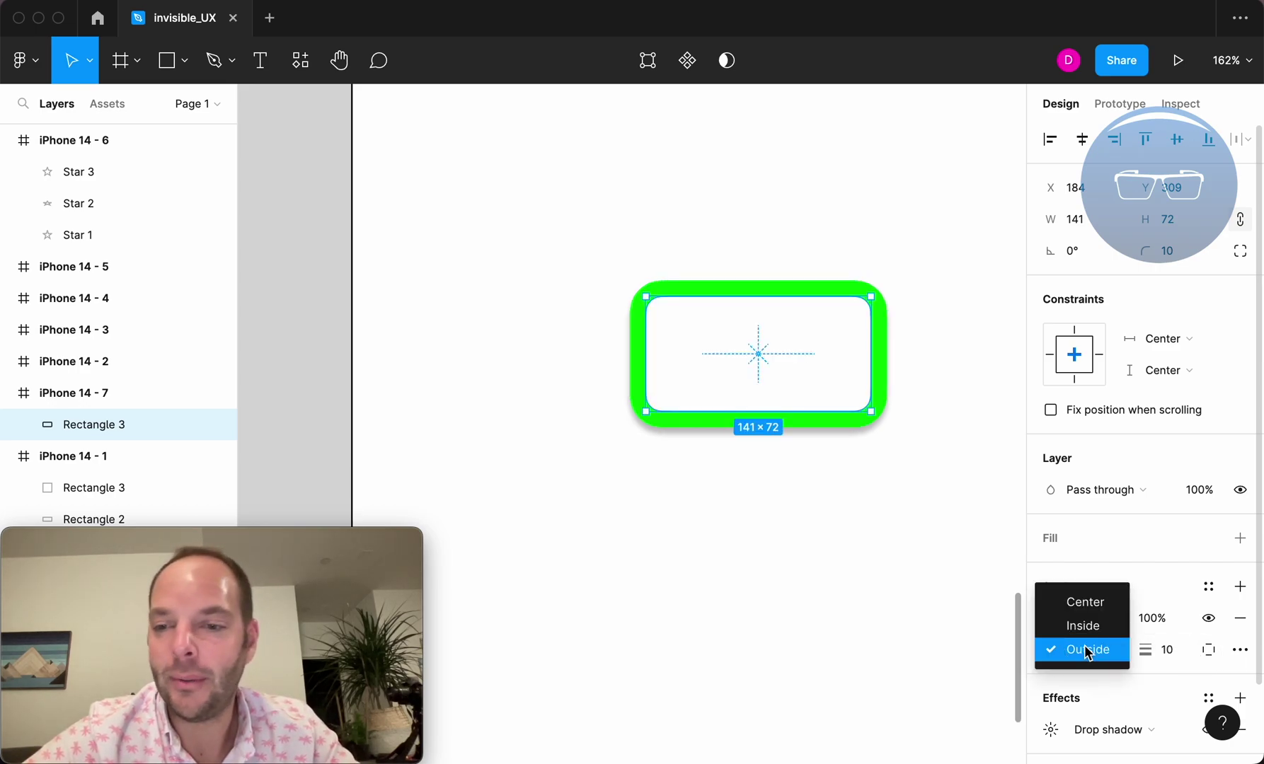
pyautogui.click(1087, 627)
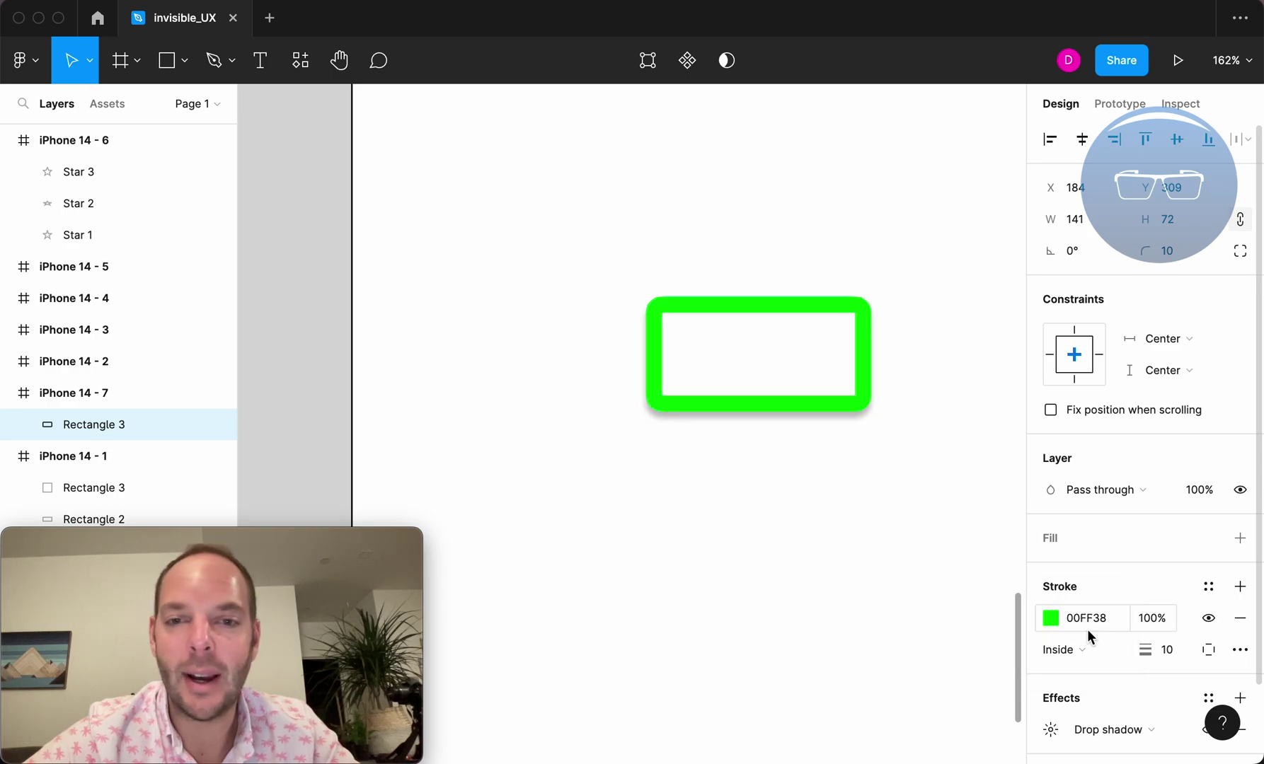
pyautogui.click(1084, 647)
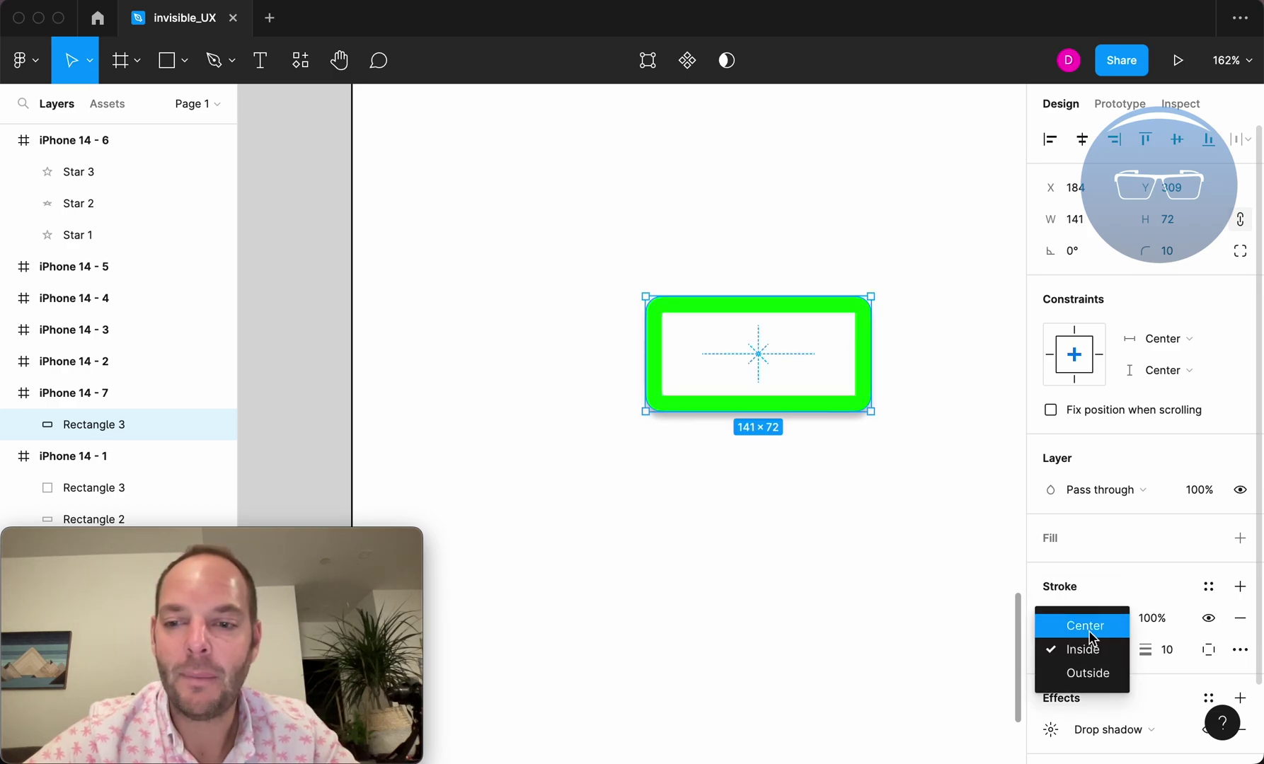
pyautogui.click(1088, 631)
pyautogui.click(1088, 649)
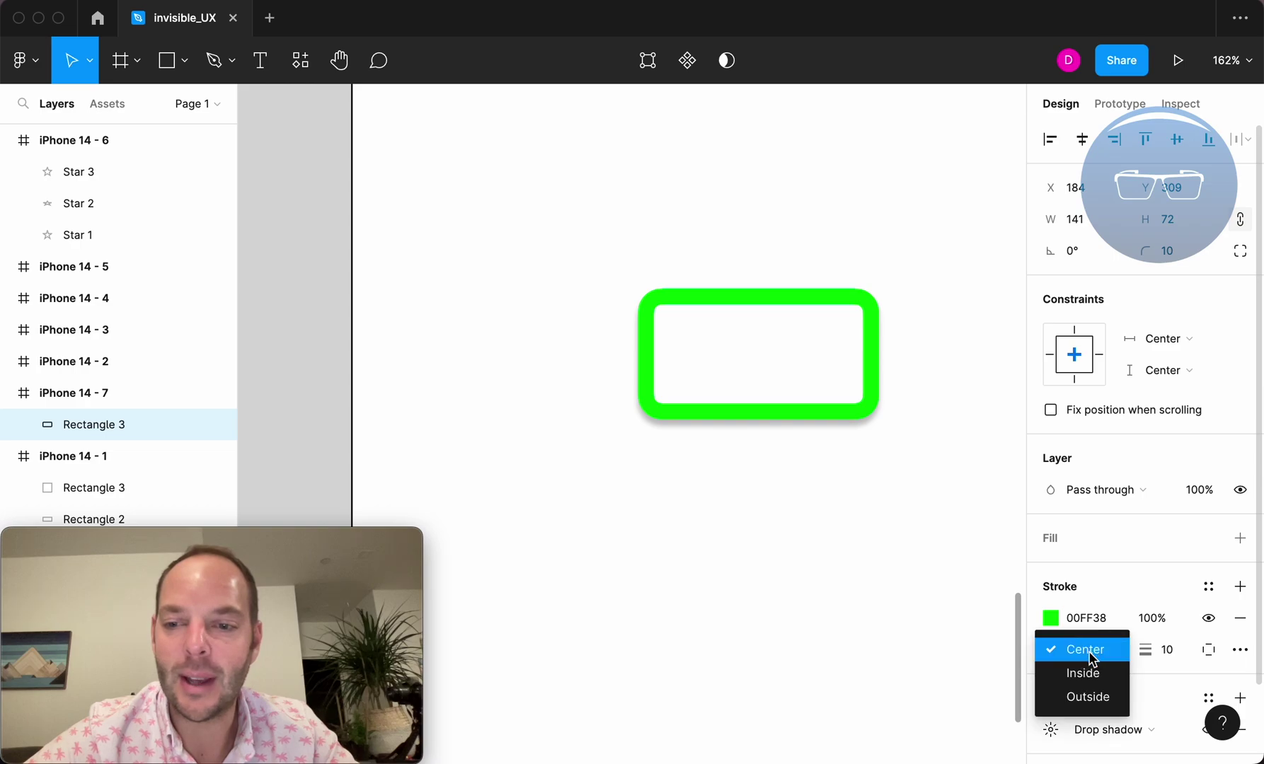
pyautogui.click(1088, 696)
pyautogui.click(1093, 651)
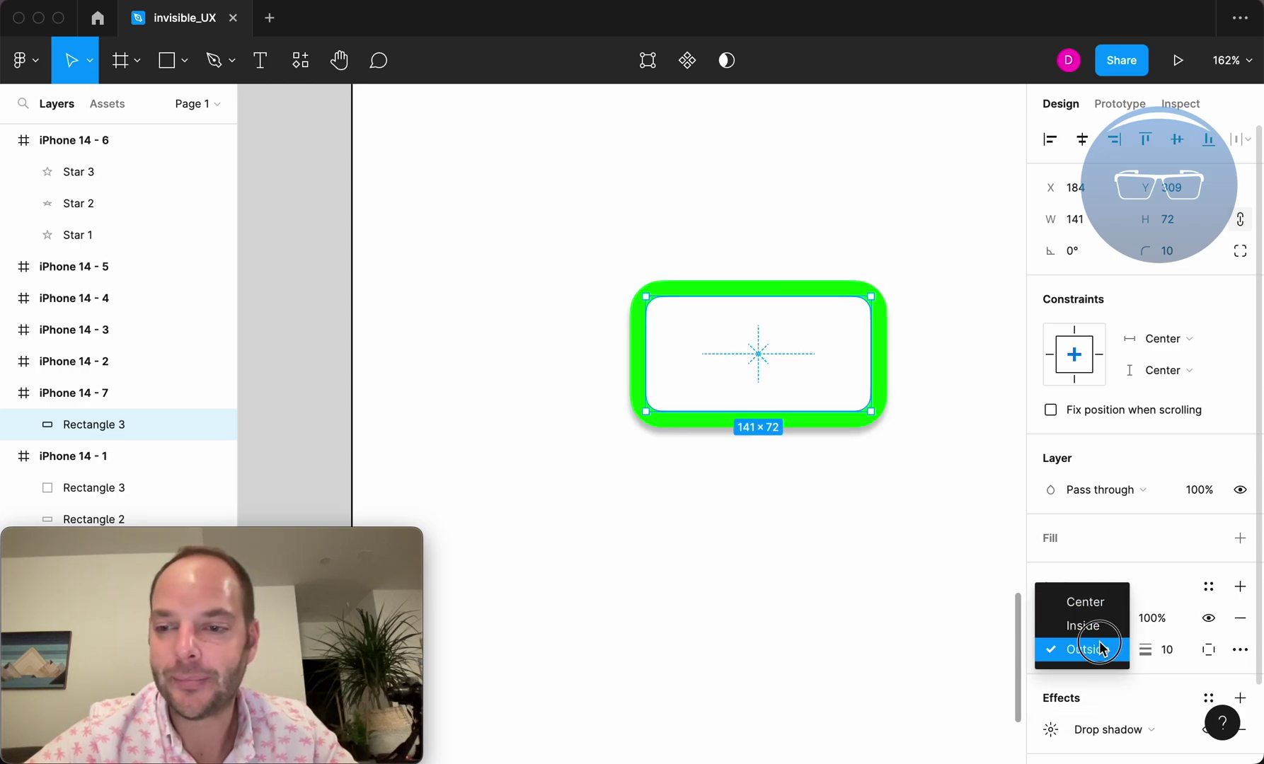
pyautogui.click(1099, 648)
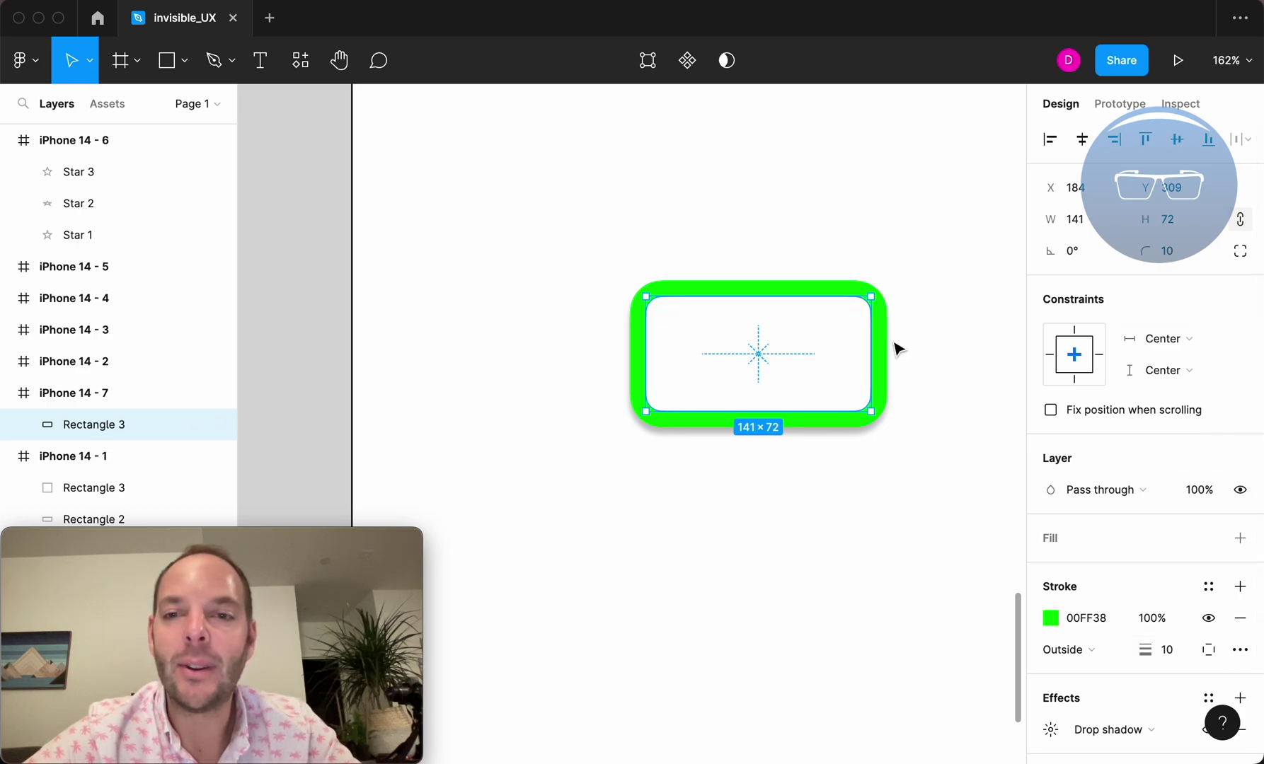
# - Try the rectangle's stroke on single sides: Top, Right, Left and Top again
pyautogui.click(1209, 650)
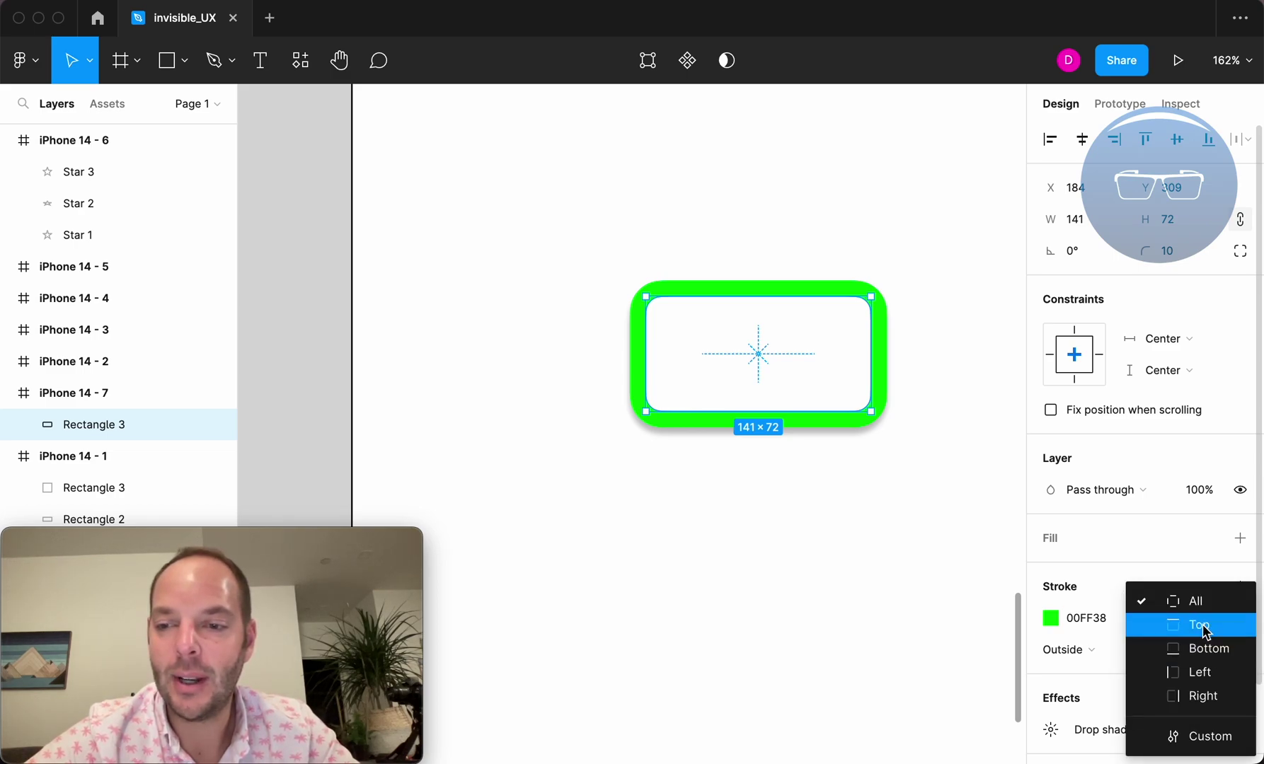
pyautogui.click(1202, 628)
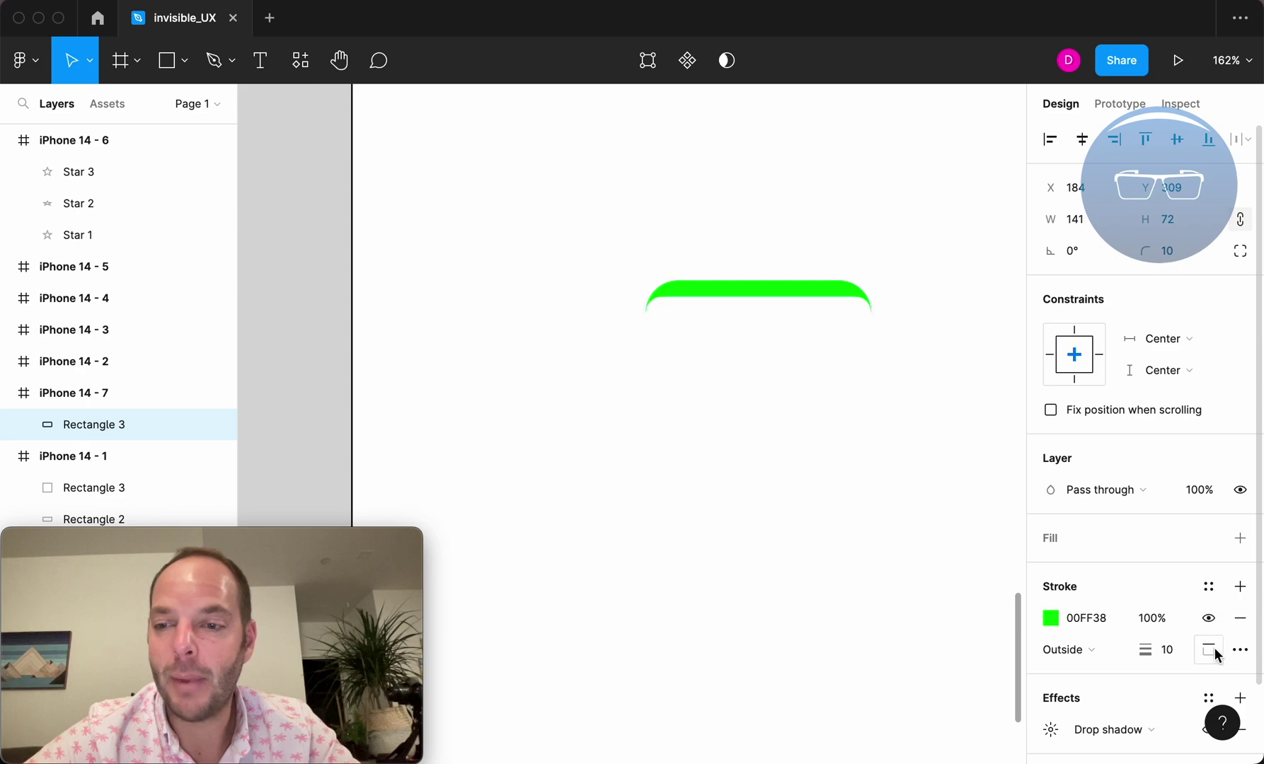
pyautogui.click(1216, 655)
pyautogui.click(1207, 693)
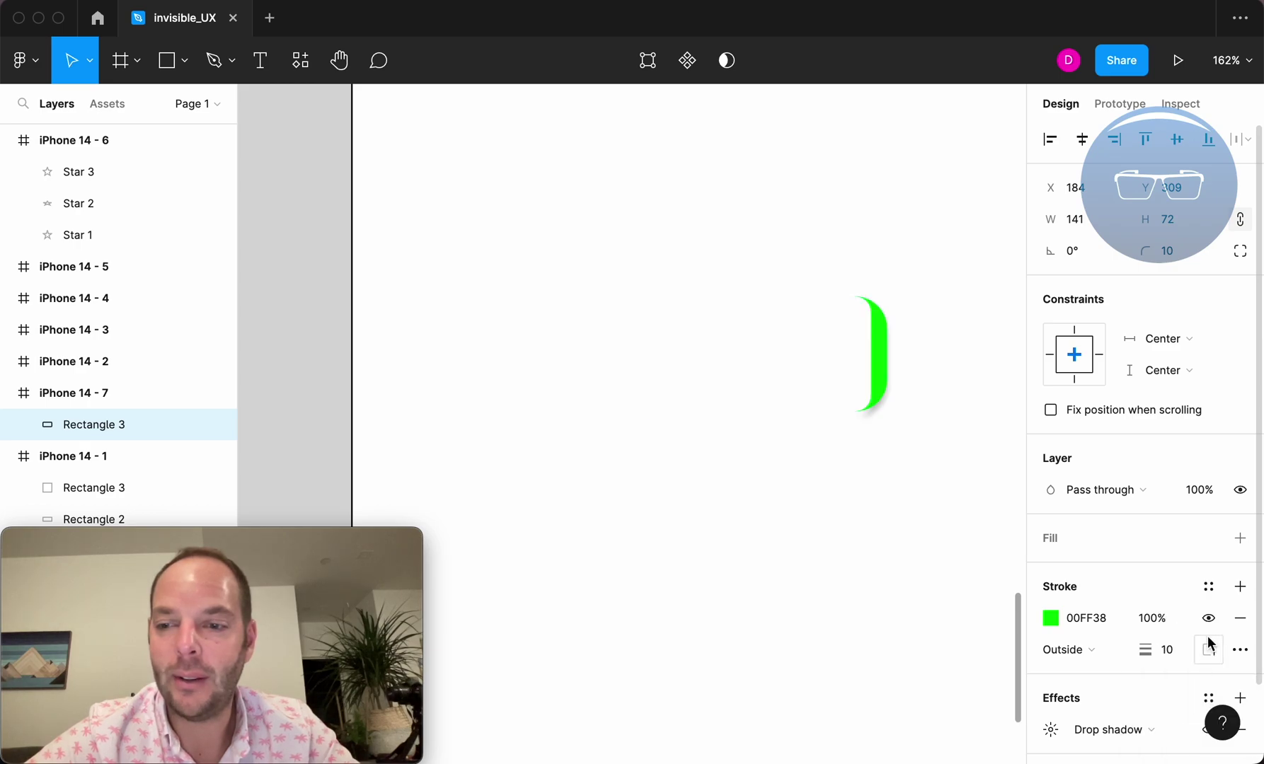
pyautogui.click(1208, 646)
pyautogui.click(1183, 671)
pyautogui.click(1208, 649)
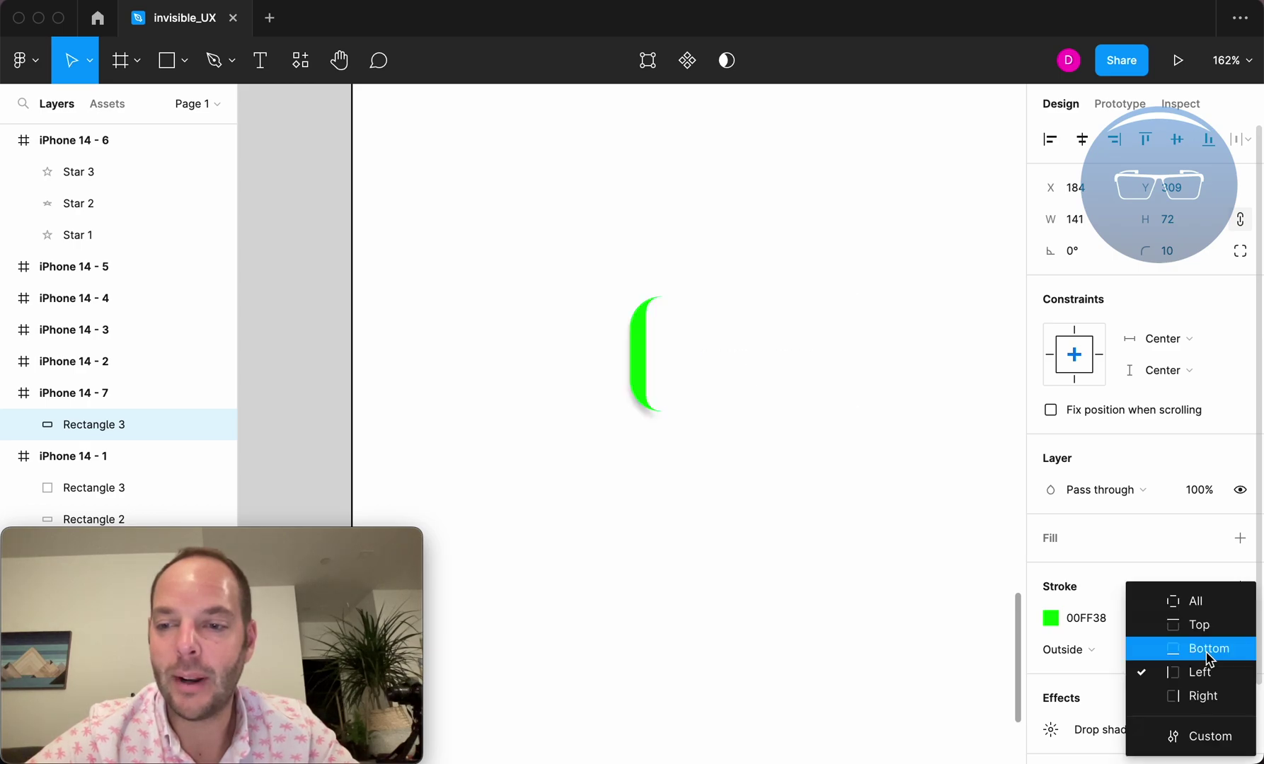
pyautogui.click(1209, 632)
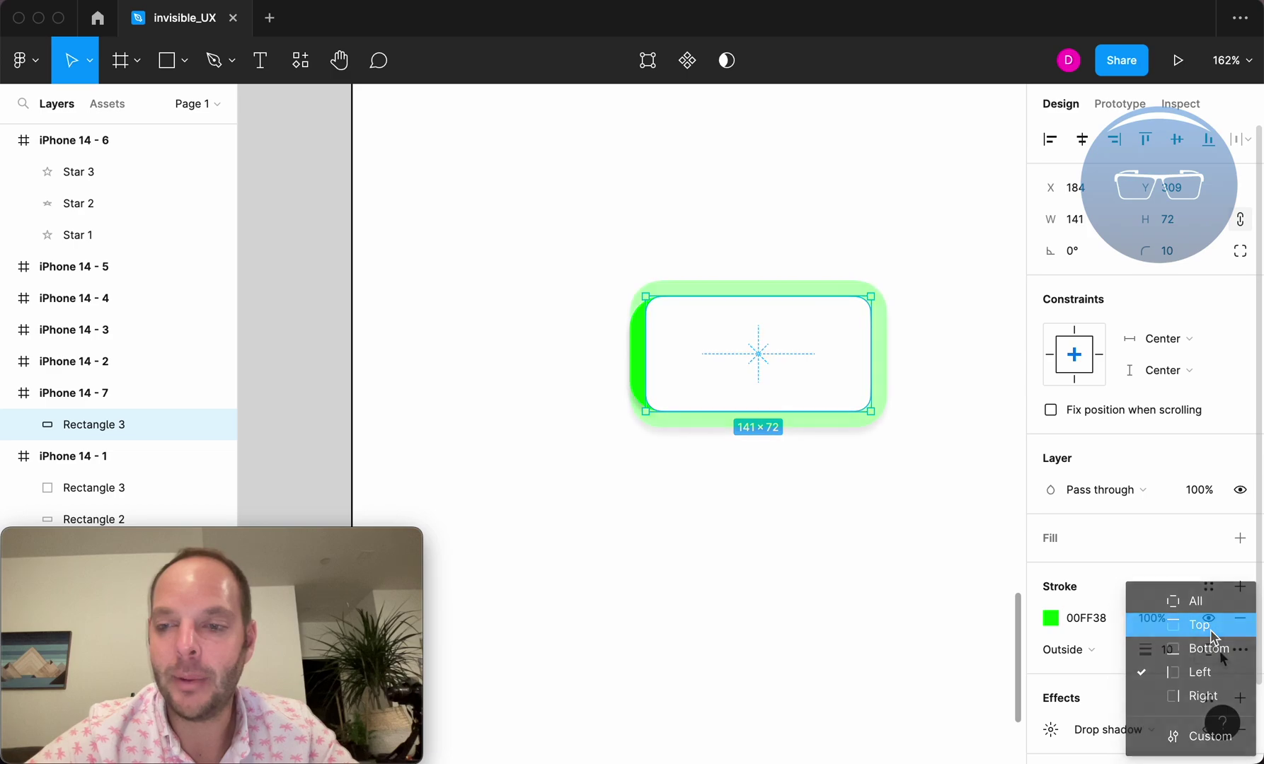
# - Switch to custom strokes per side, with a weight of 11 for the top and bottom and 14 for the right side
pyautogui.click(1210, 737)
pyautogui.scroll(-3, 1216, 648)
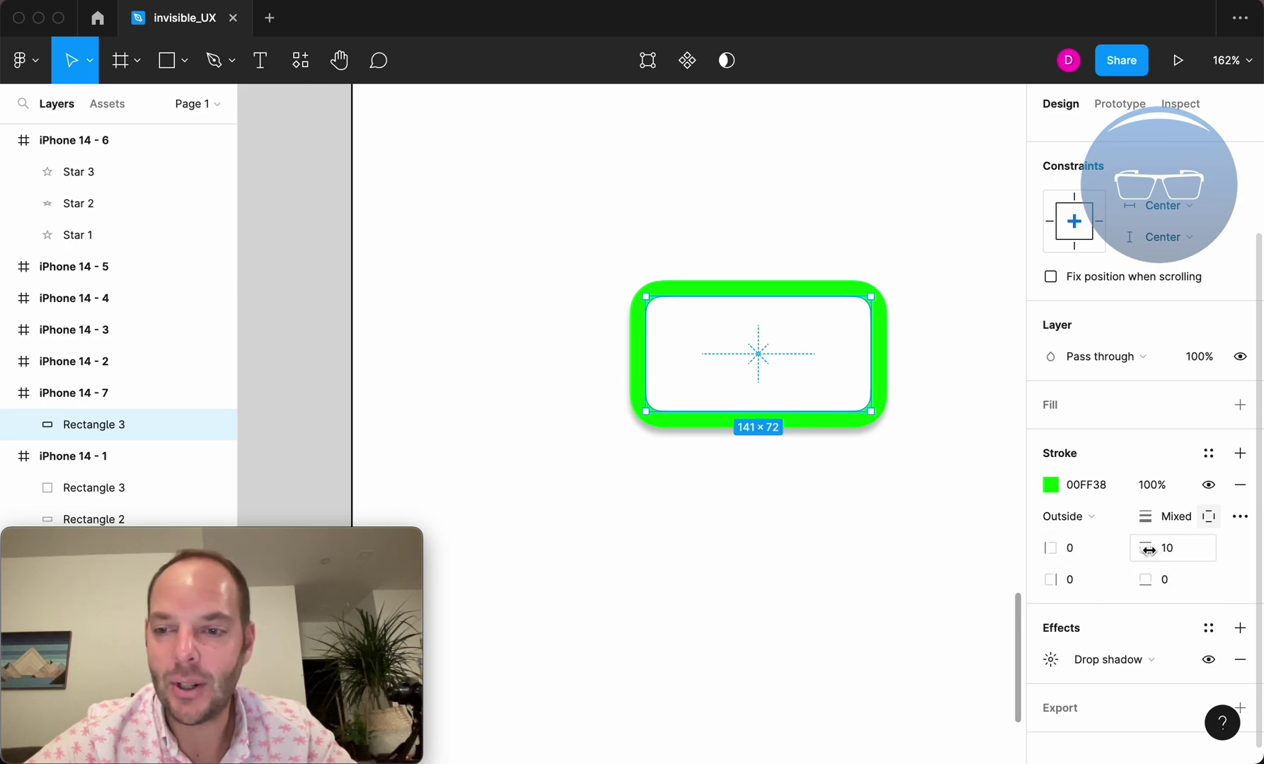
pyautogui.moveTo(1147, 550)
pyautogui.mouseDown()
pyautogui.moveTo(1097, 559)
pyautogui.moveTo(1164, 557)
pyautogui.moveTo(1151, 555)
pyautogui.moveTo(1189, 579)
pyautogui.moveTo(1150, 579)
pyautogui.mouseUp()
pyautogui.click(1148, 578)
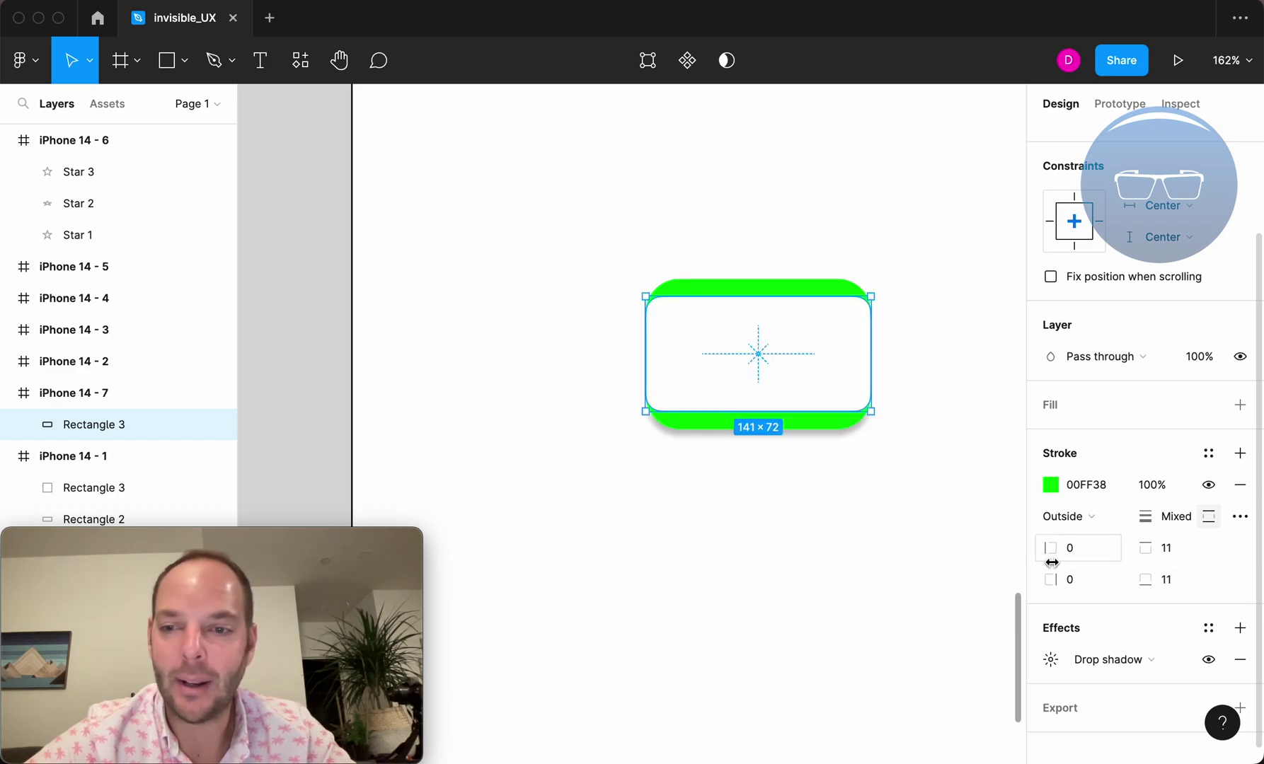
pyautogui.moveTo(1052, 578); pyautogui.dragTo(1082, 582)
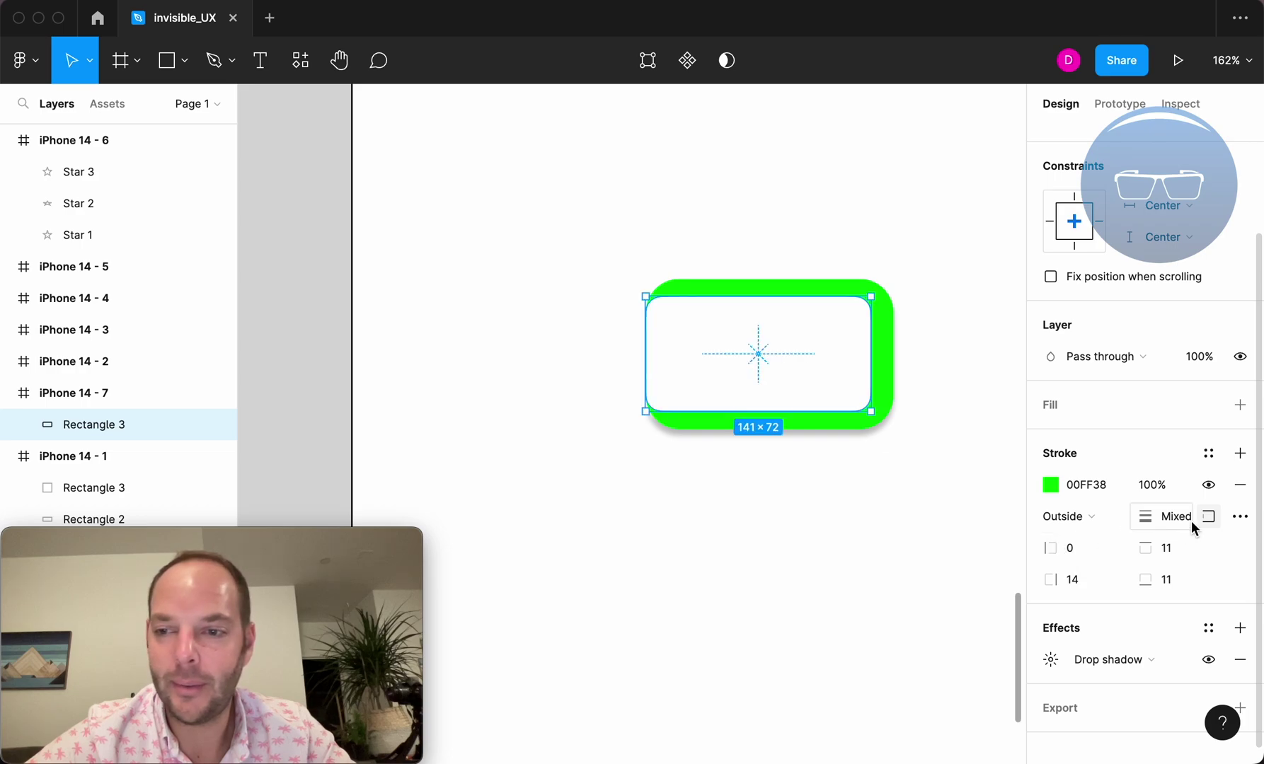
# - Change the rectangle's stroke style from solid to Dash in the advanced stroke settings
pyautogui.click(1238, 517)
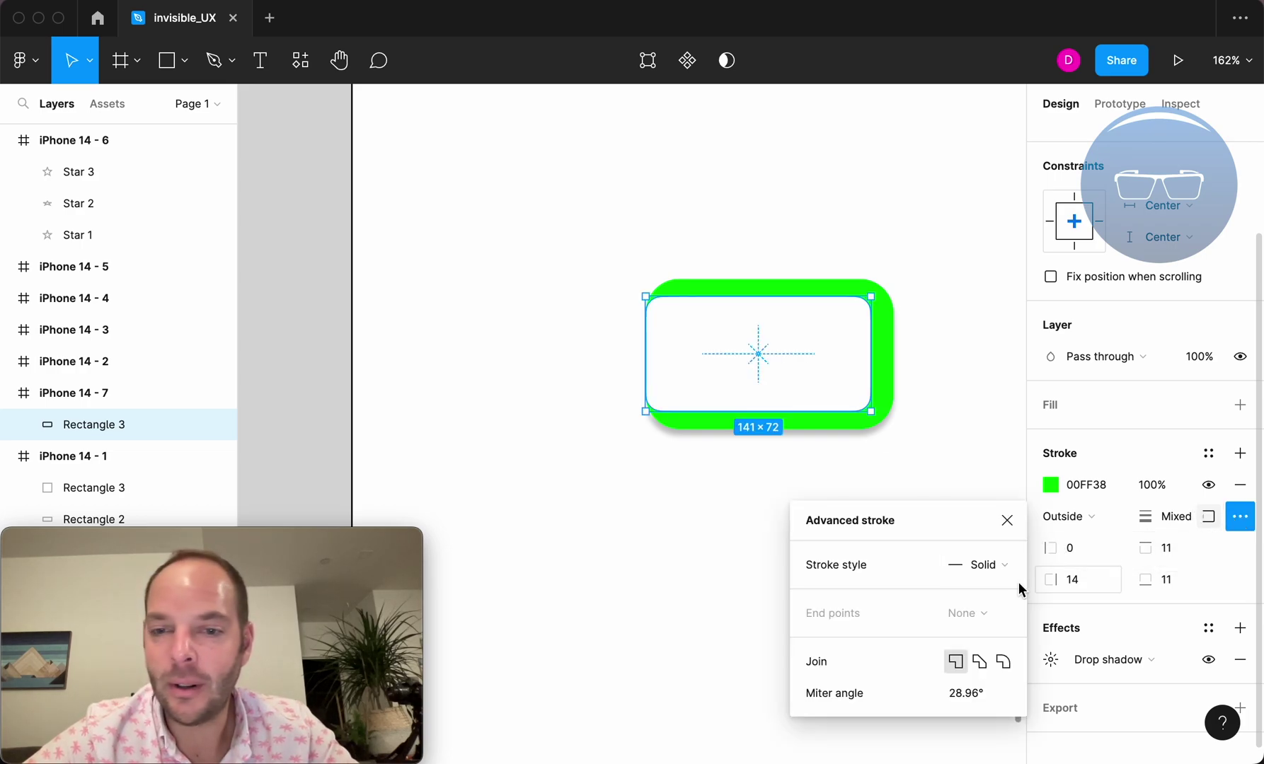
pyautogui.click(998, 576)
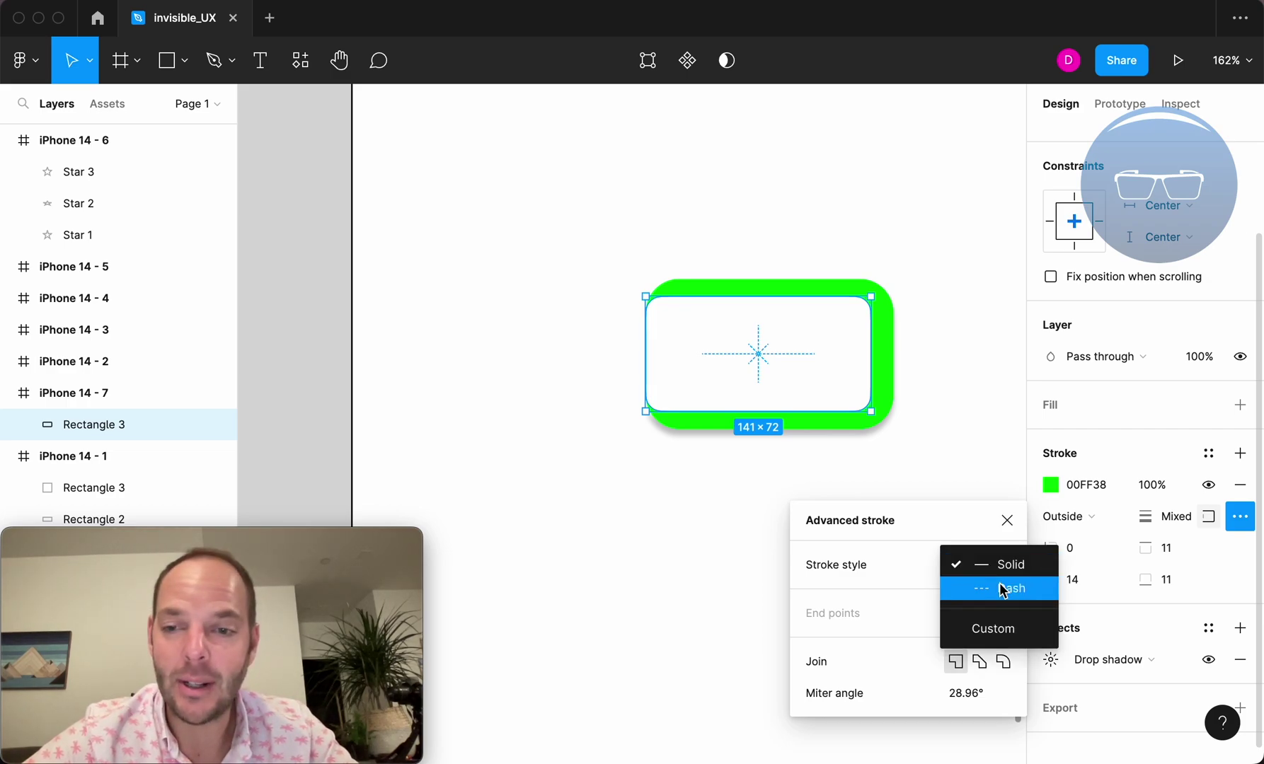
pyautogui.click(1004, 588)
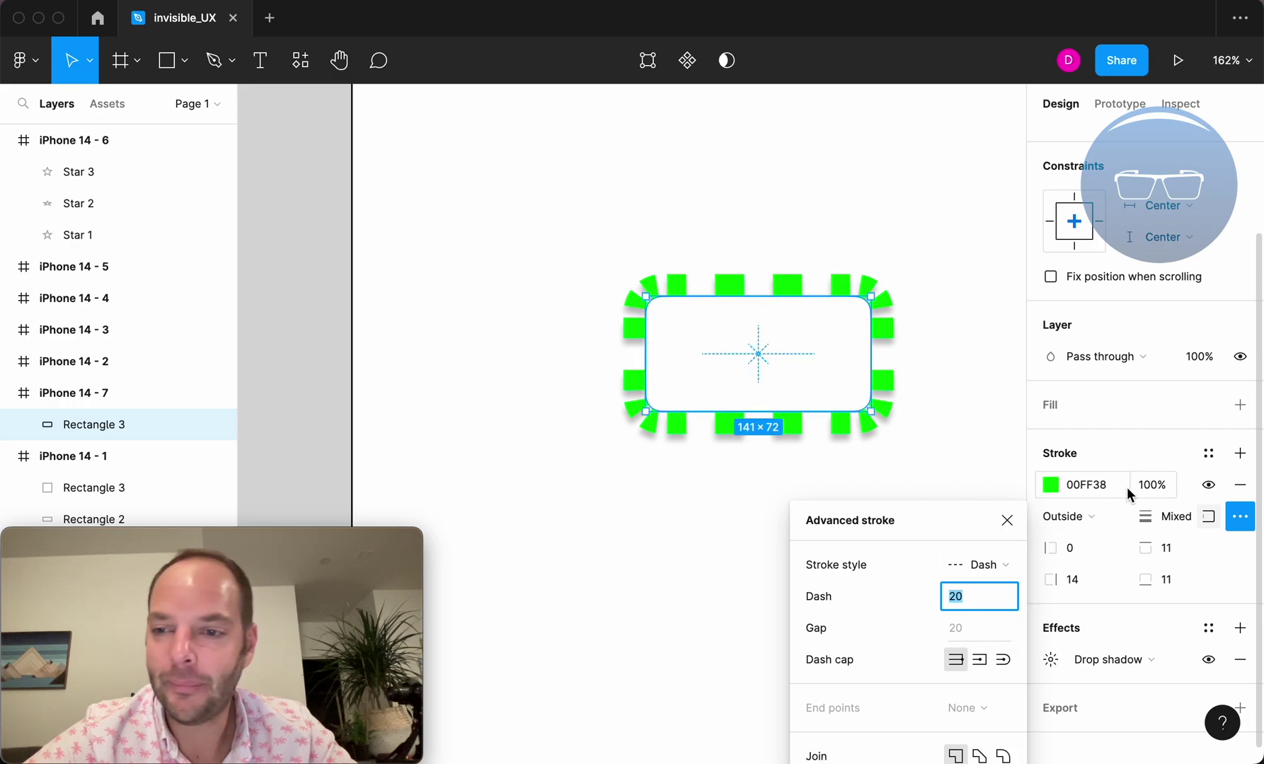
# - Apply the dashed stroke to all sides of the rectangle and check its advanced stroke settings
pyautogui.click(1208, 517)
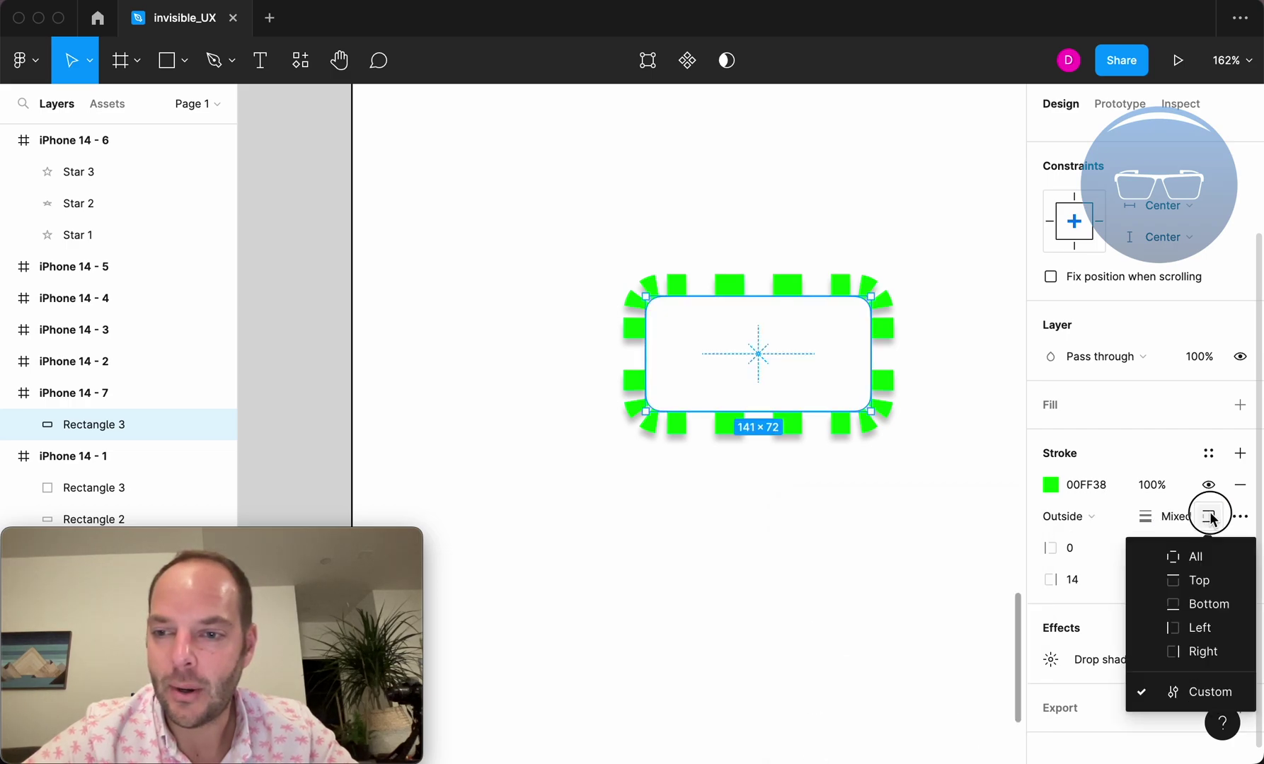
pyautogui.click(1205, 559)
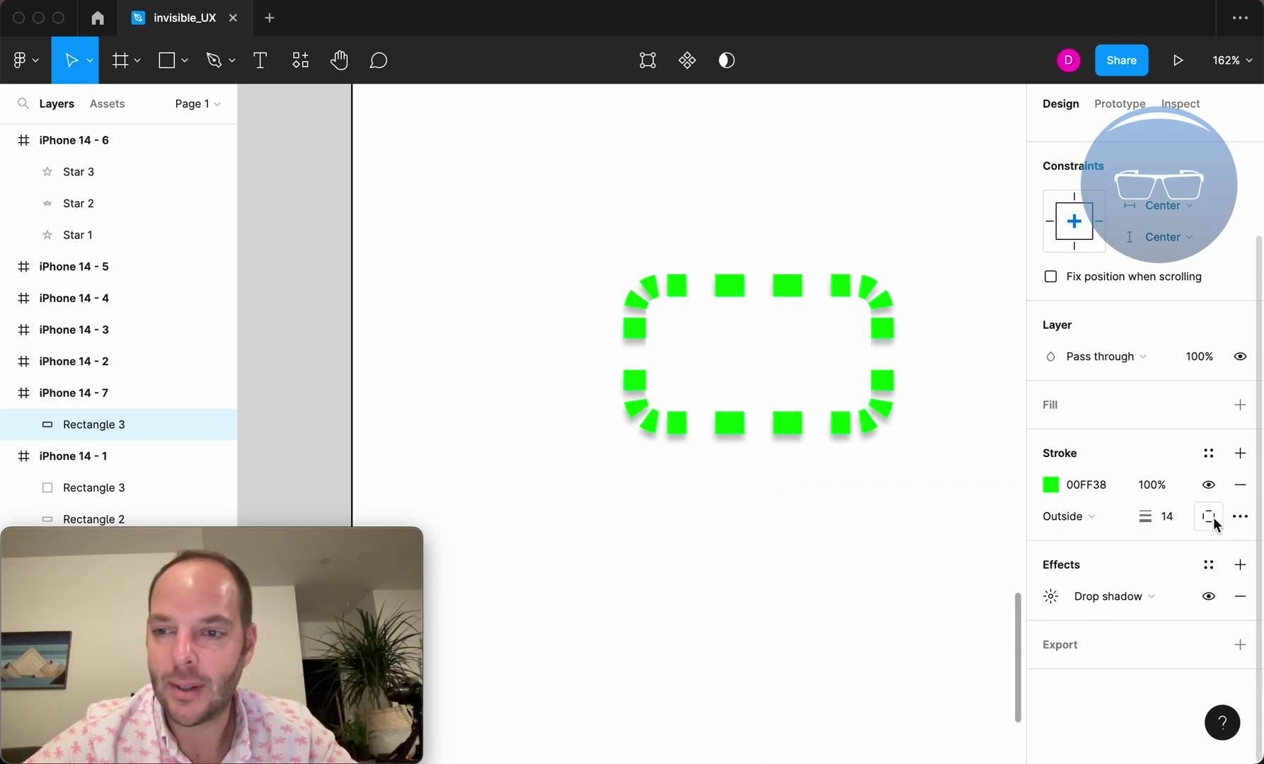
pyautogui.click(1231, 519)
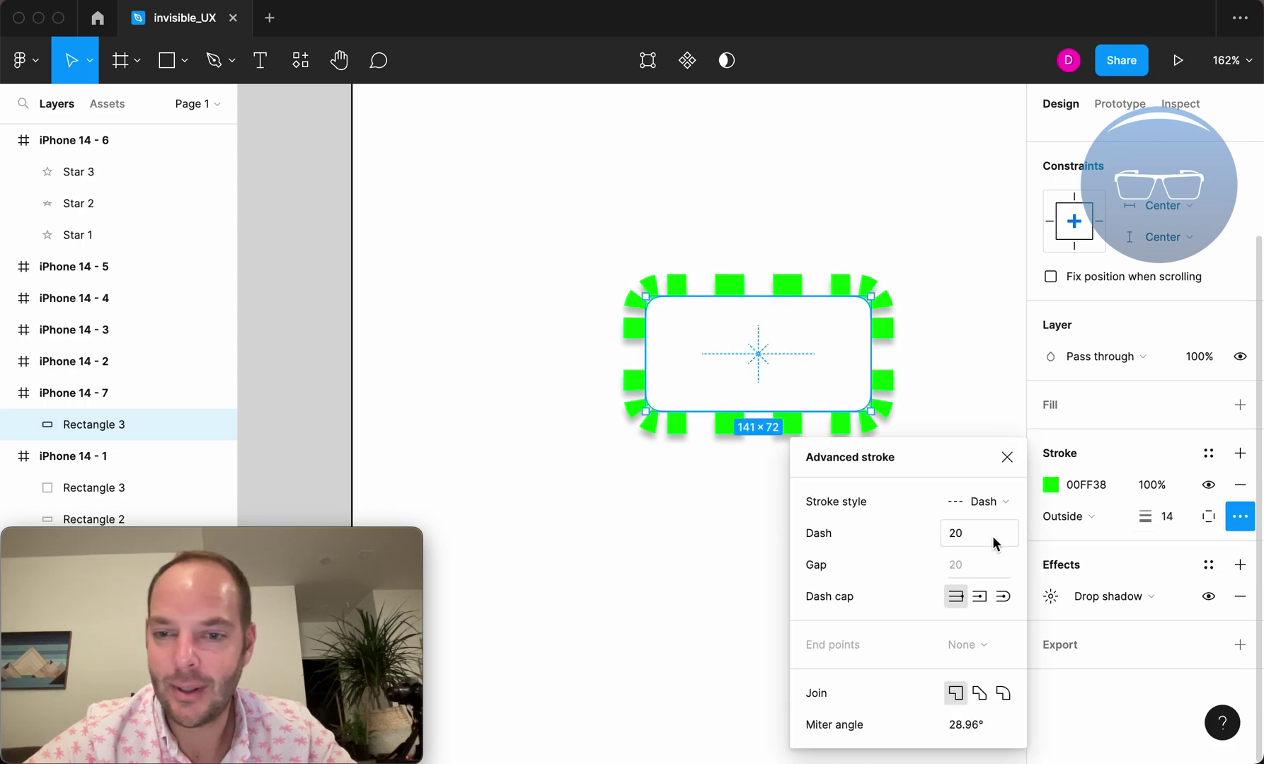
pyautogui.click(1240, 521)
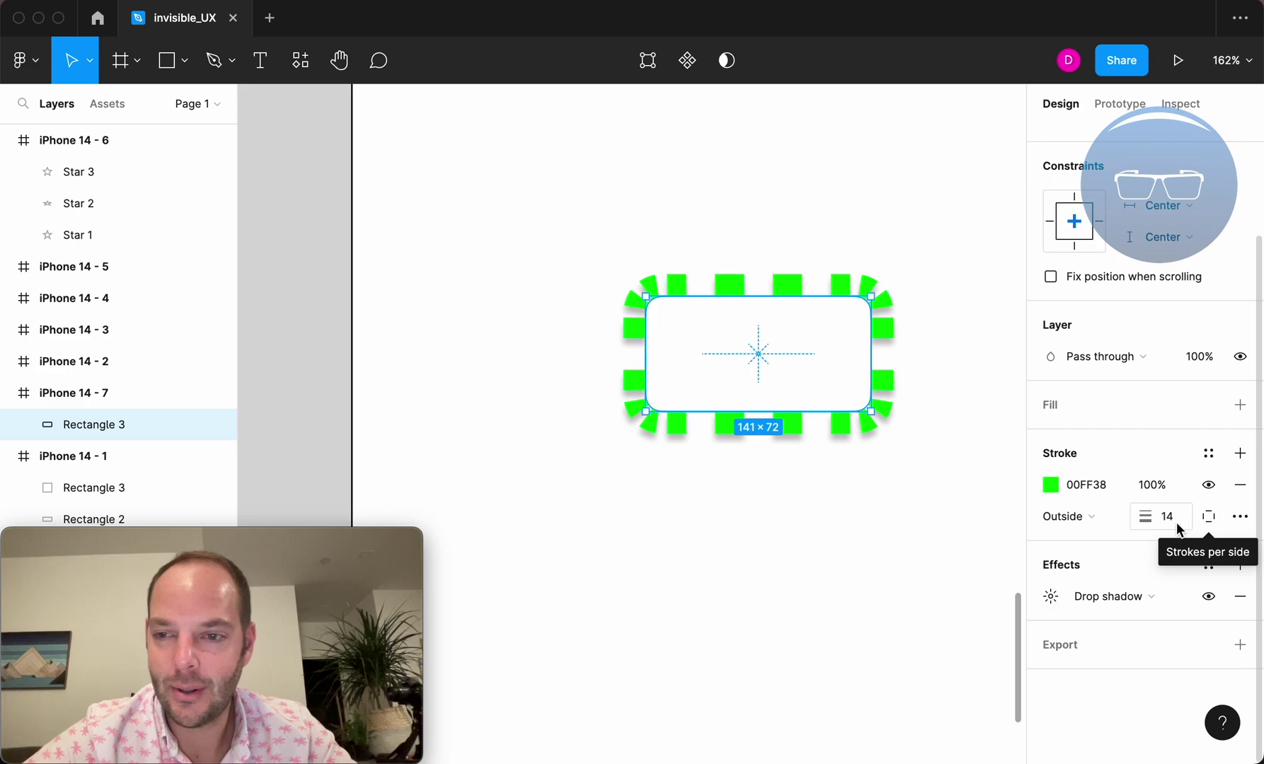
# - Reduce the dashed stroke's weight to 7 and view the rectangle up close
pyautogui.click(1152, 520)
pyautogui.moveTo(1152, 520)
pyautogui.mouseDown()
pyautogui.moveTo(1112, 523)
pyautogui.moveTo(1140, 524)
pyautogui.mouseUp()
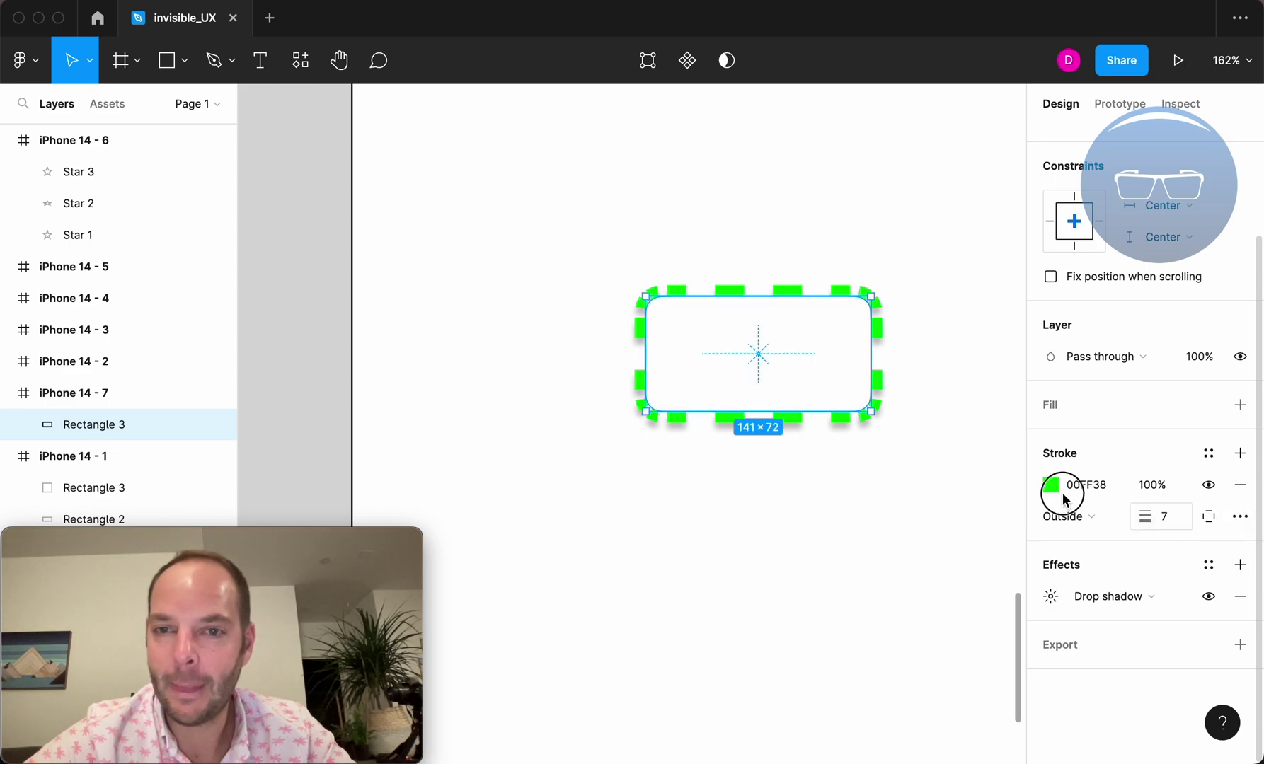
pyautogui.scroll(5, 889, 380)
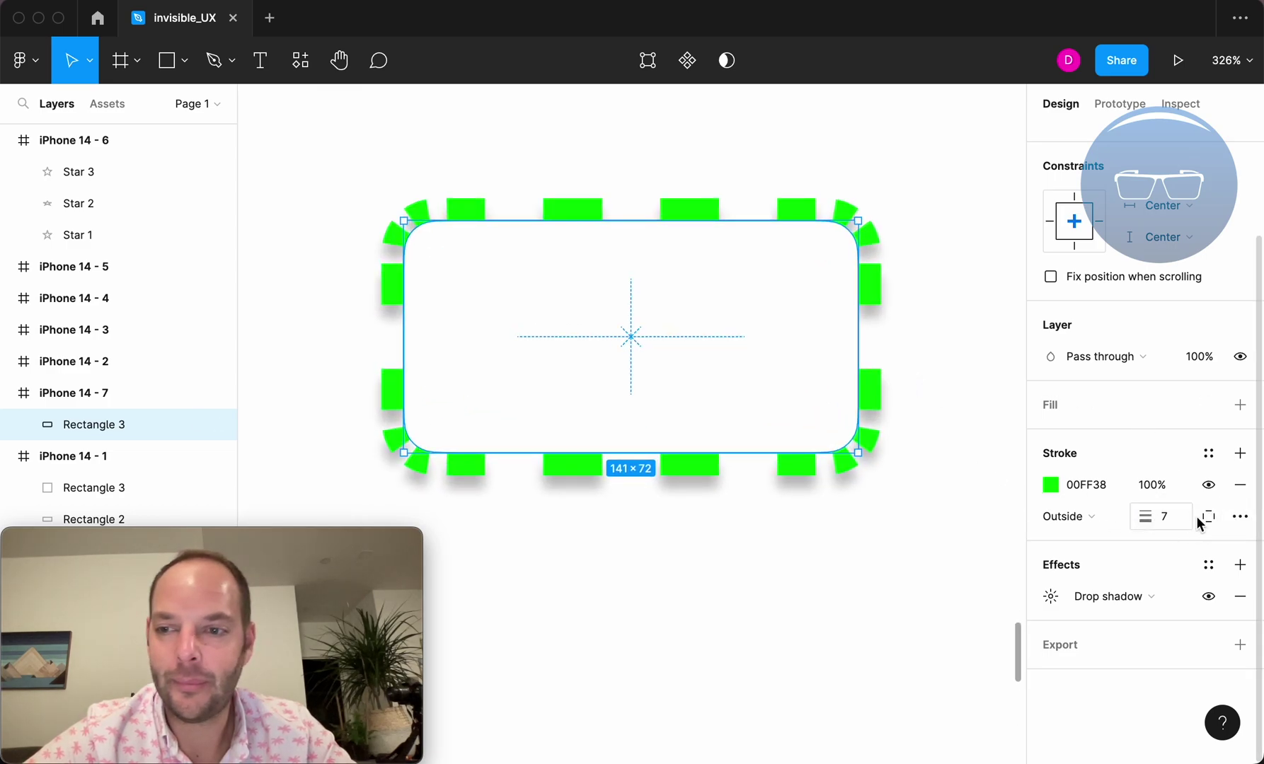
# - Try dash lengths of 1 and 100 in the rectangle's advanced stroke settings, finishing with a dash of 5
pyautogui.click(1239, 516)
pyautogui.click(966, 532)
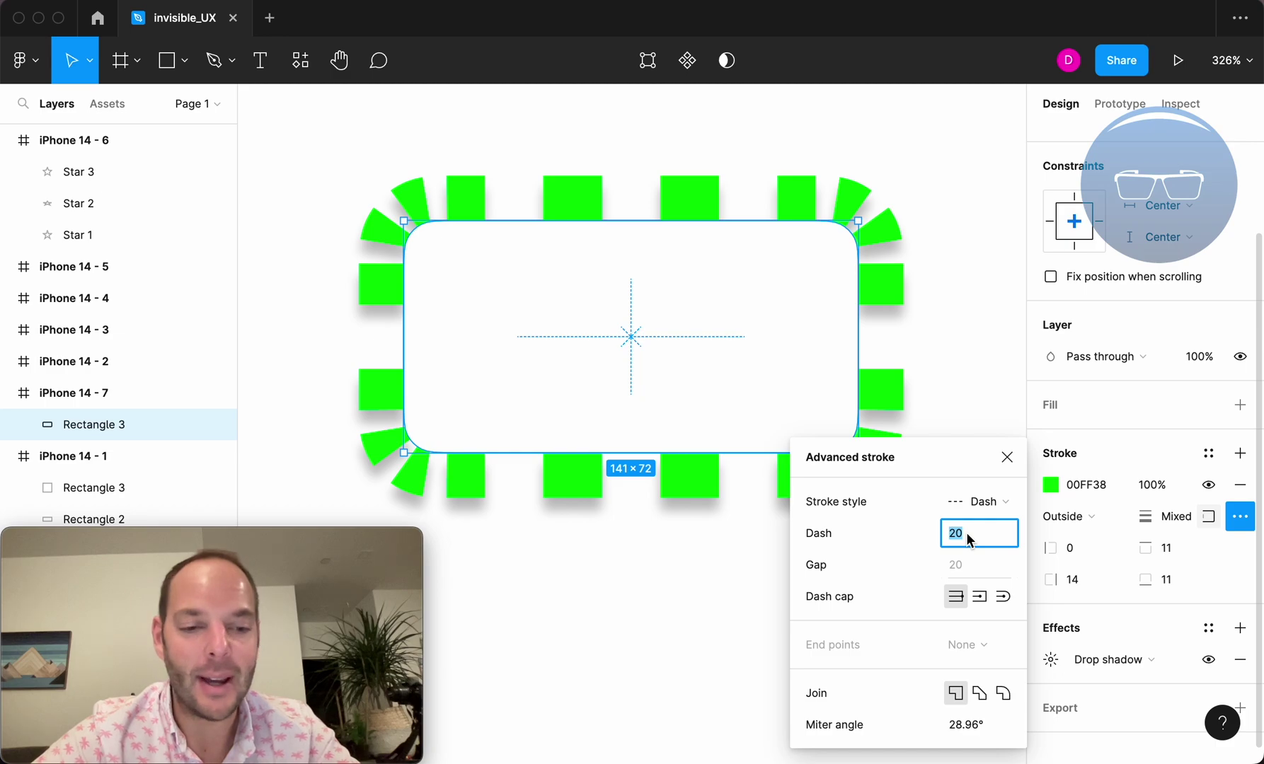
pyautogui.write('1')
pyautogui.press('Tab')
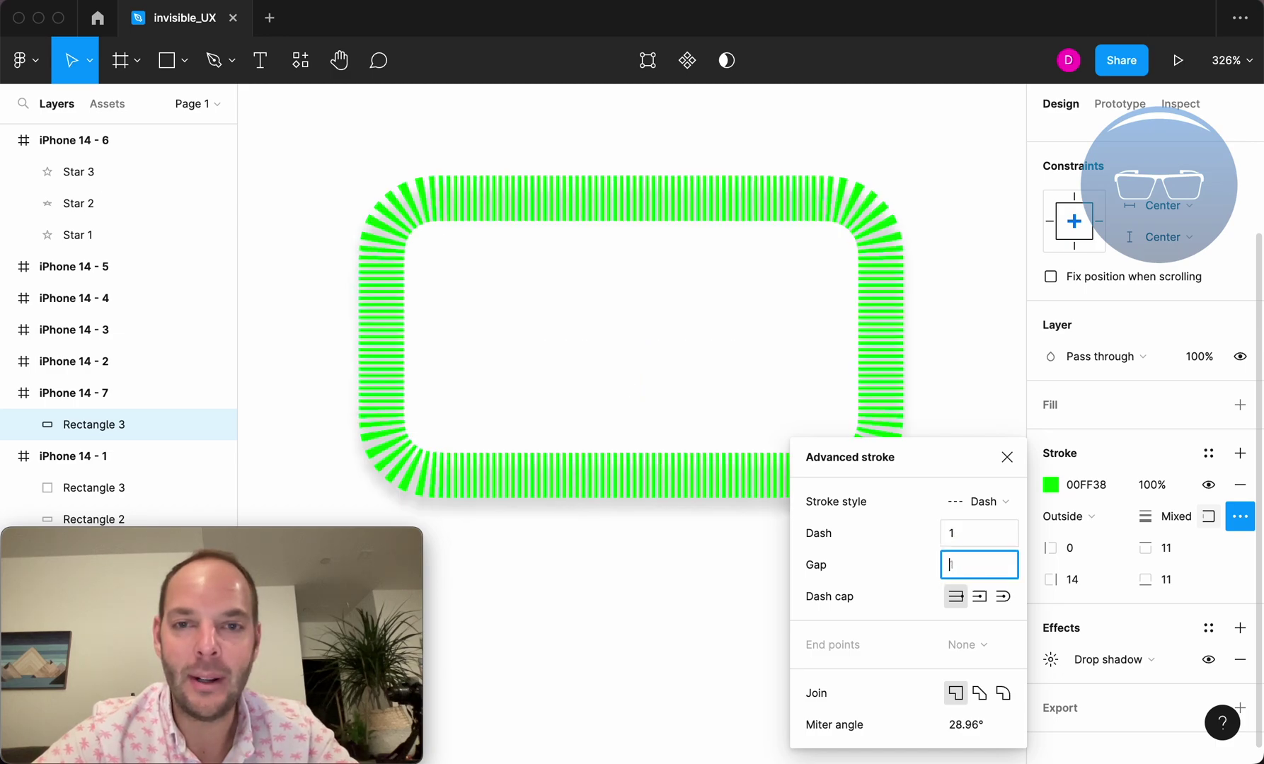
pyautogui.click(974, 534)
pyautogui.write('00')
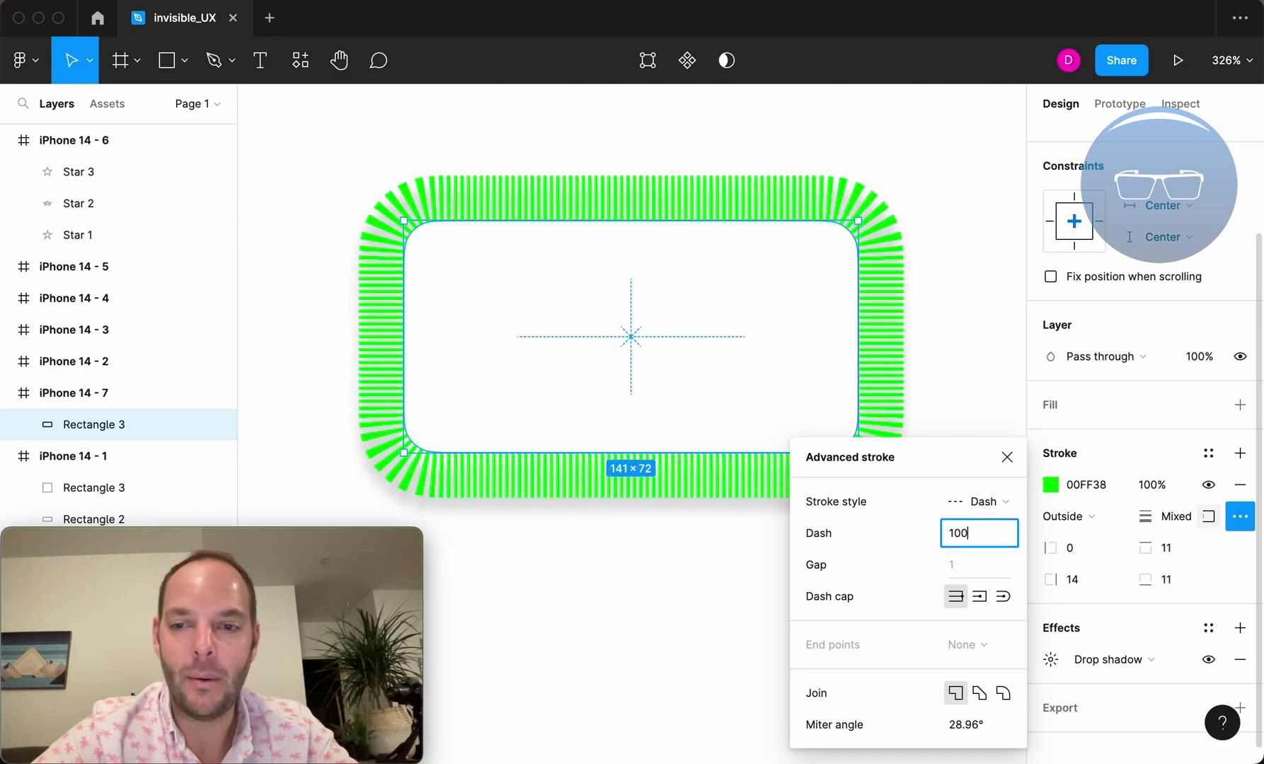
pyautogui.press('Tab')
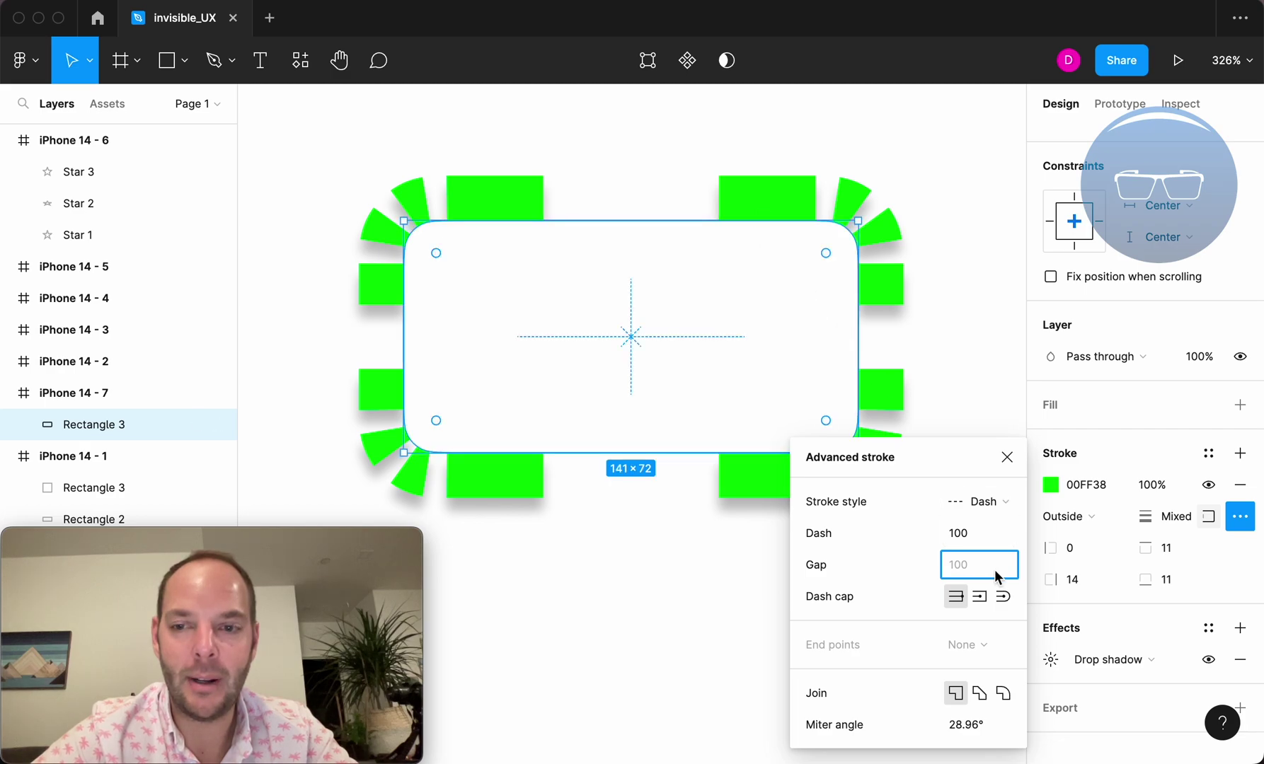
pyautogui.click(975, 537)
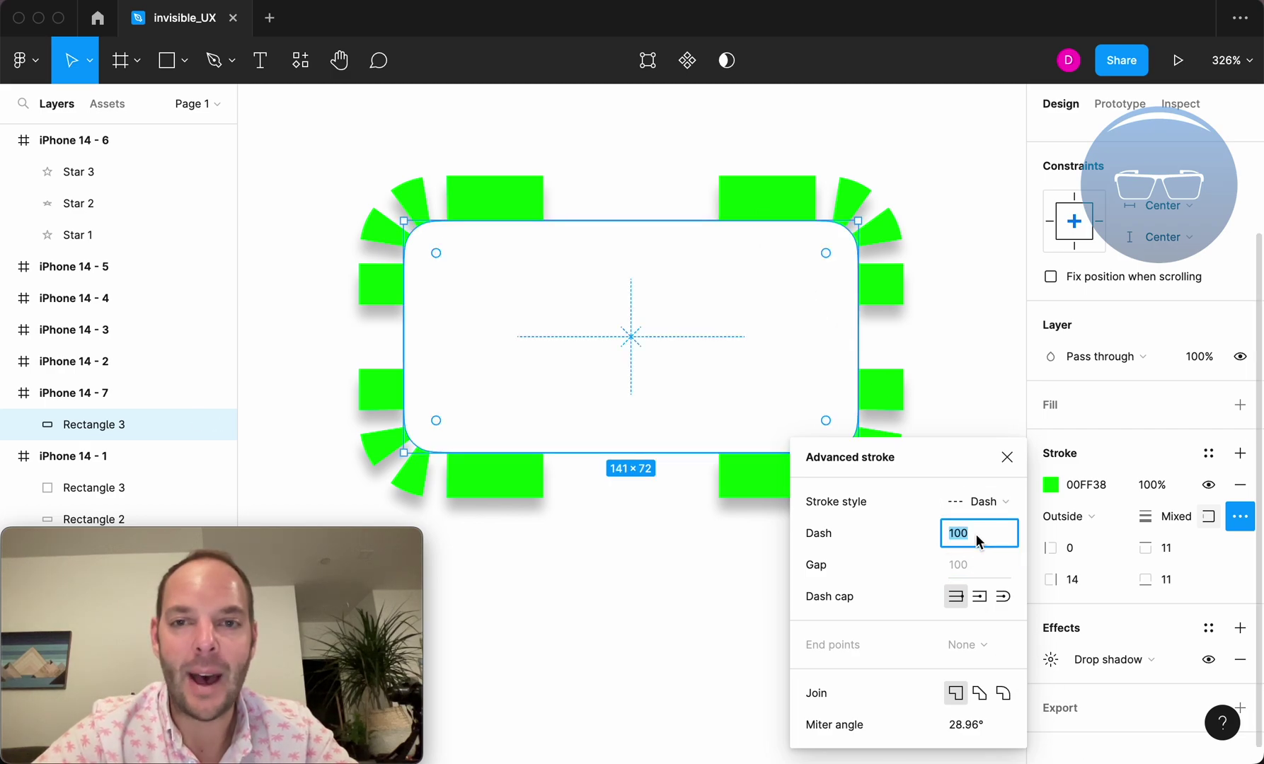
pyautogui.write('5')
pyautogui.press('Tab')
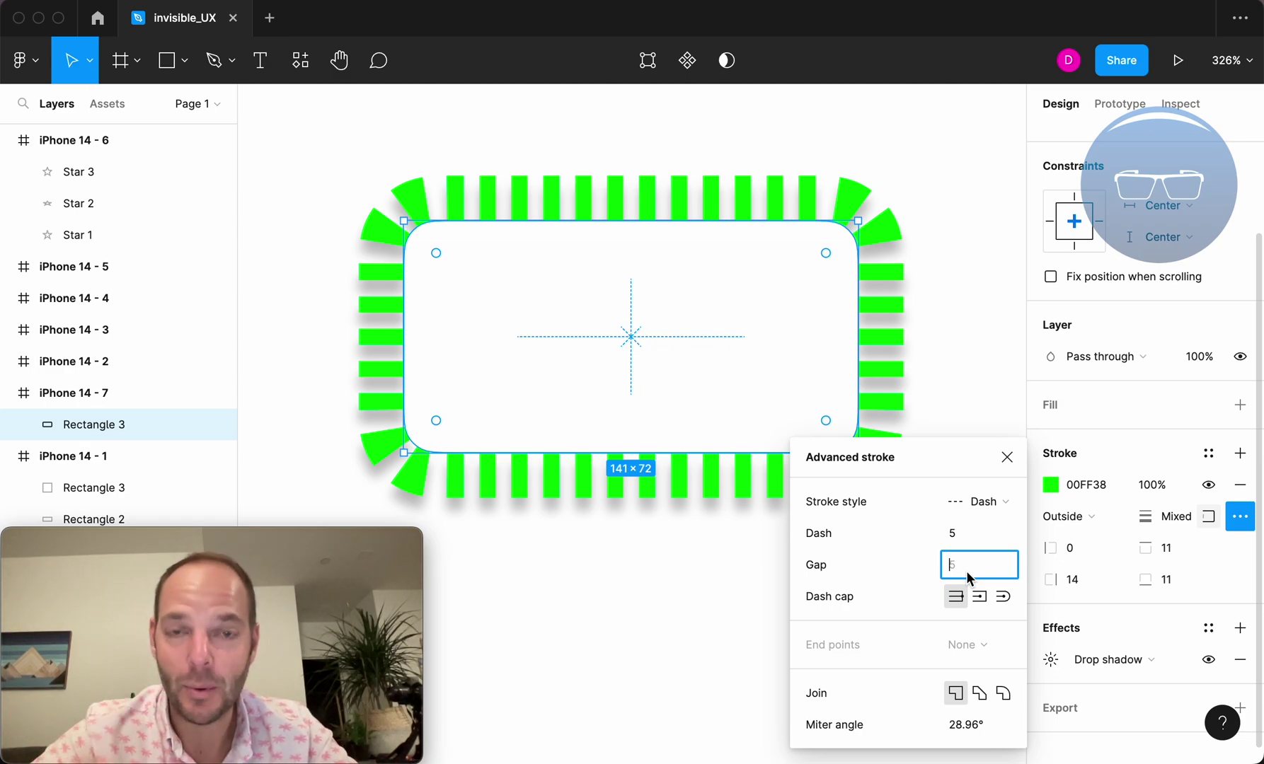
# - Try gaps of 1 and 25 between the rectangle's stroke dashes, finishing with a gap of 5
pyautogui.write('1')
pyautogui.press('Tab')
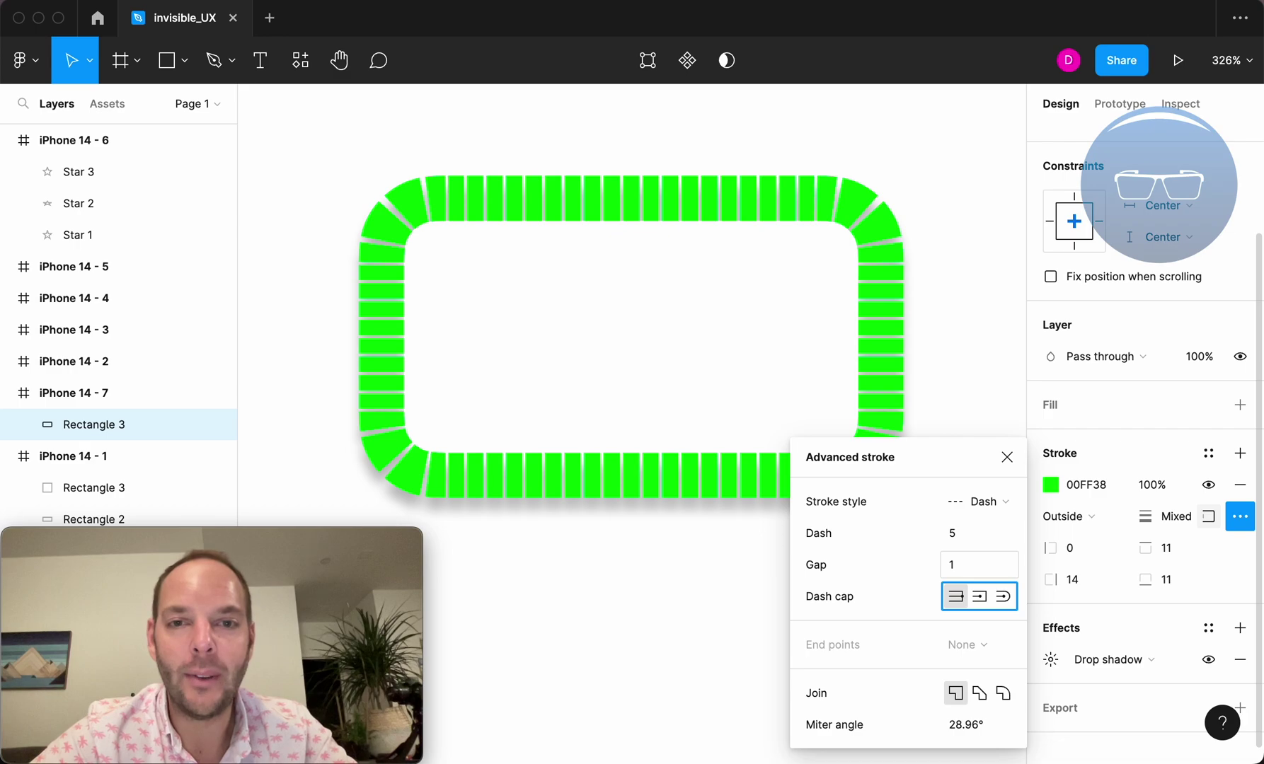
pyautogui.click(985, 563)
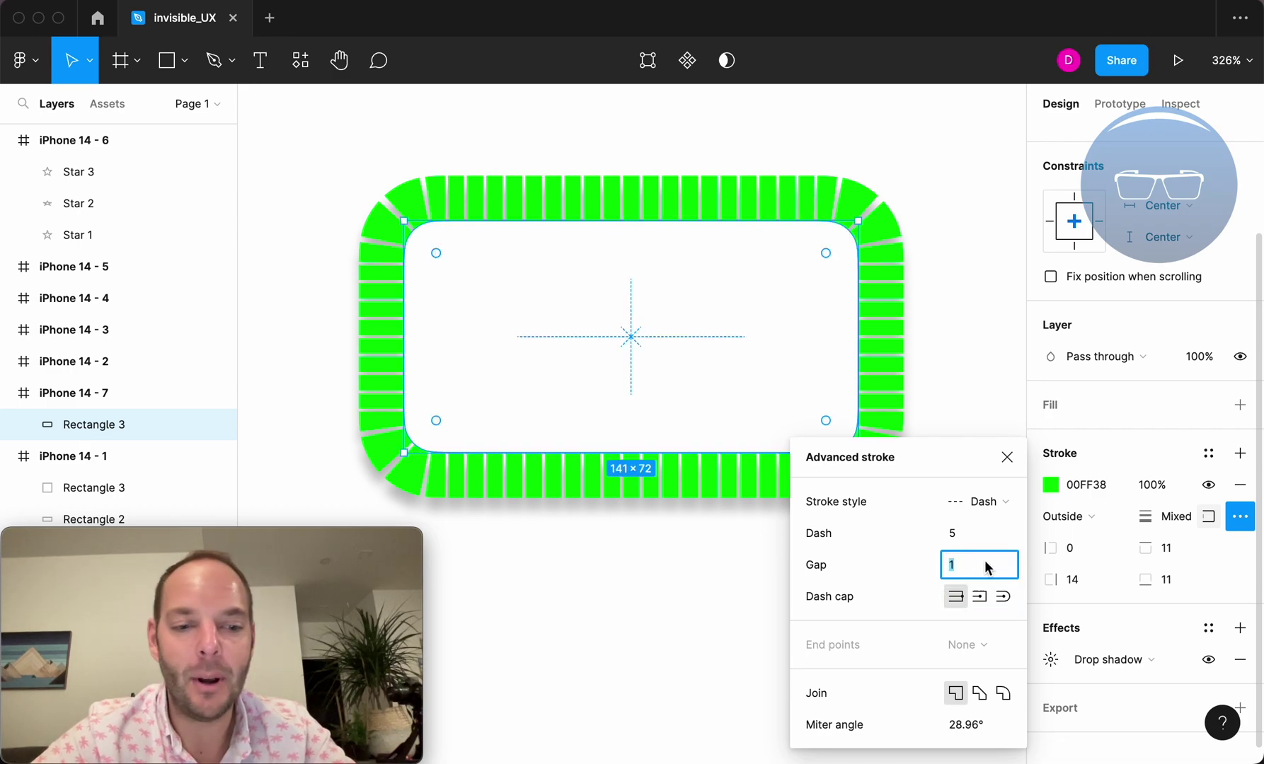
pyautogui.write('25')
pyautogui.press('Tab')
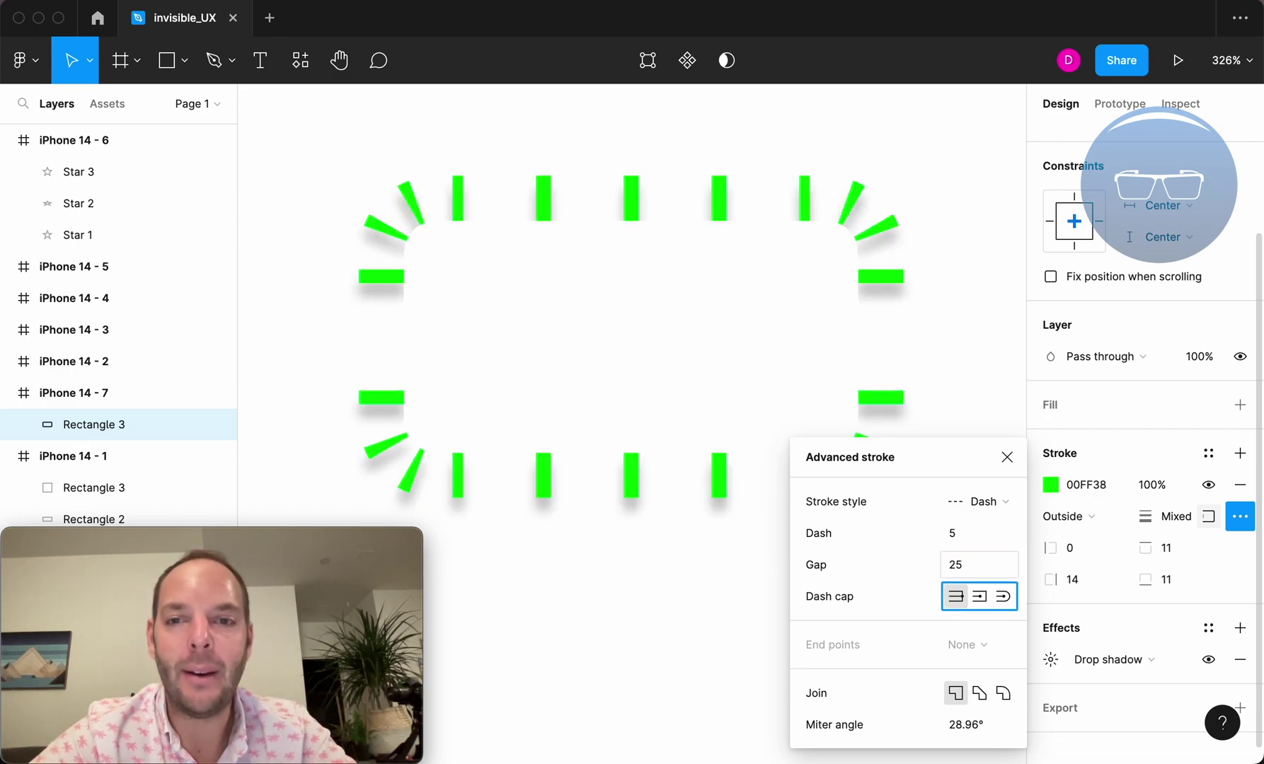
pyautogui.click(991, 568)
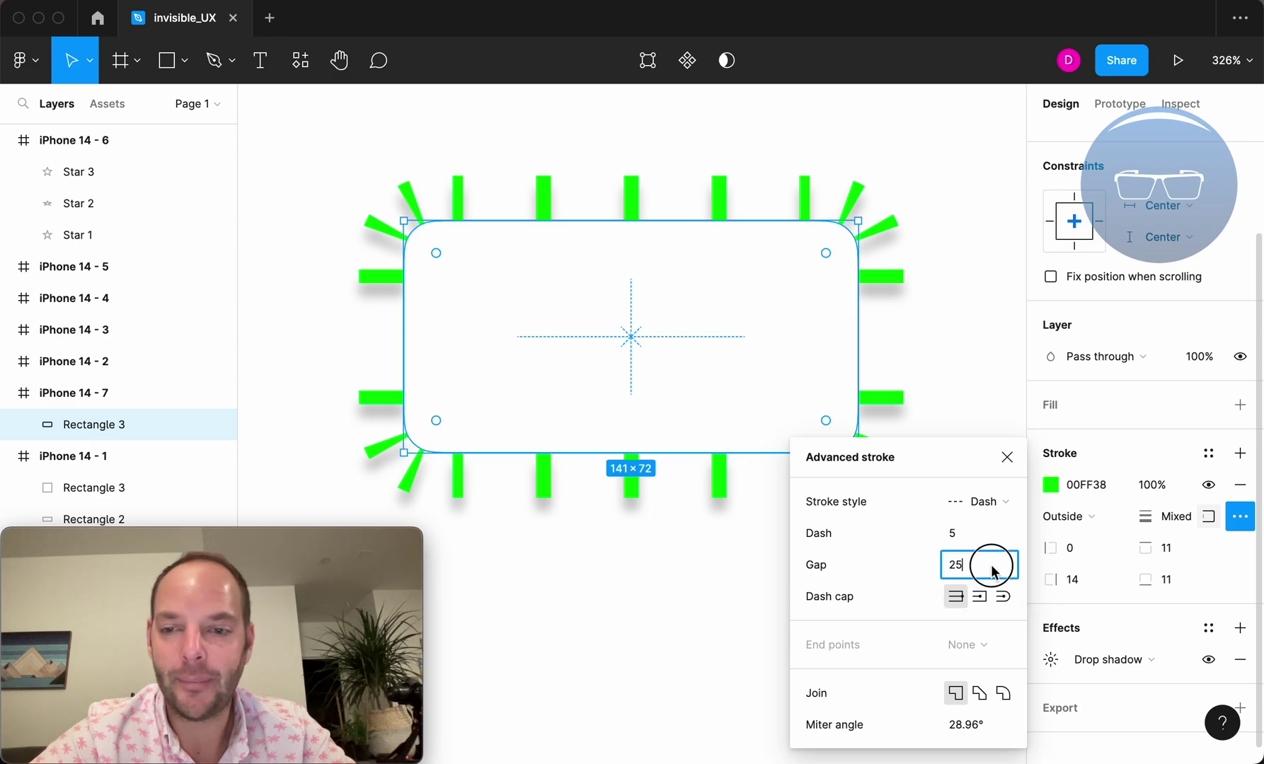
pyautogui.write('5')
pyautogui.press('Tab')
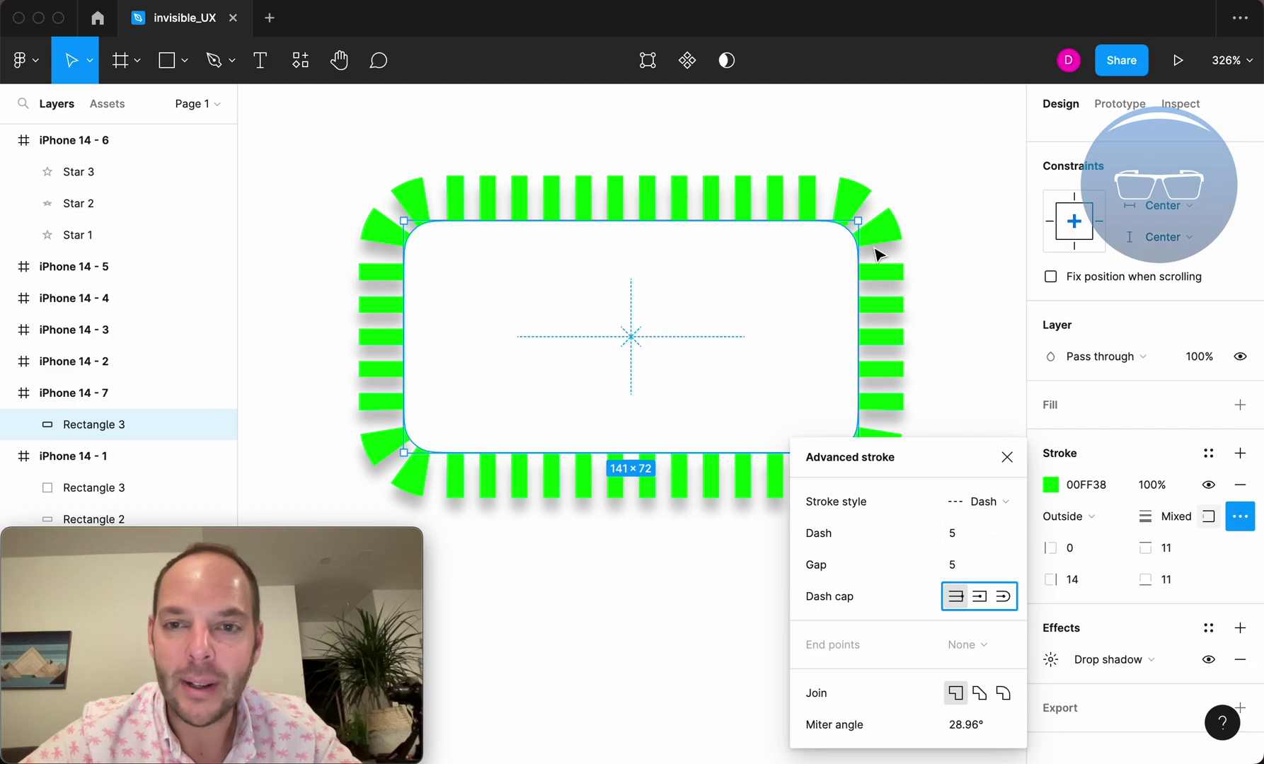
# - Give the rectangle's dashed stroke one thinner uniform weight on all sides and inspect the dashes
pyautogui.scroll(5, 642, 178)
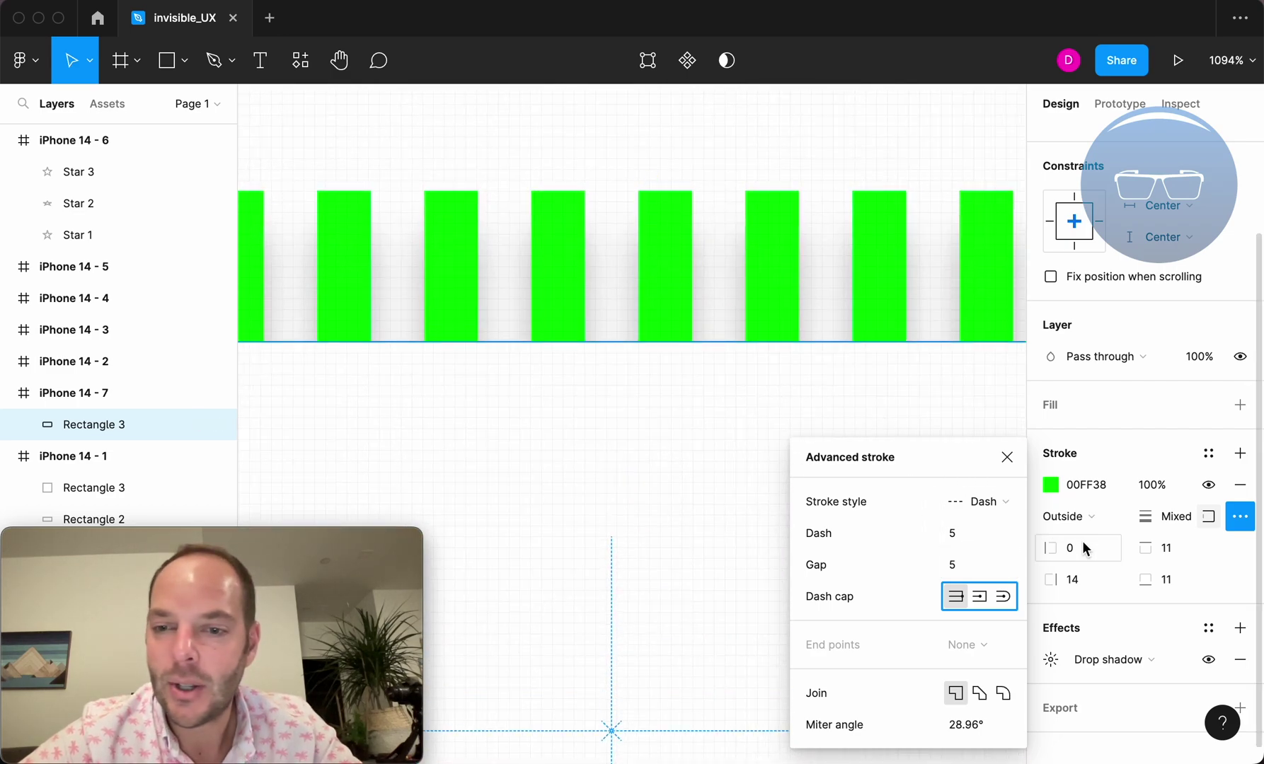
pyautogui.click(1162, 517)
pyautogui.click(1007, 458)
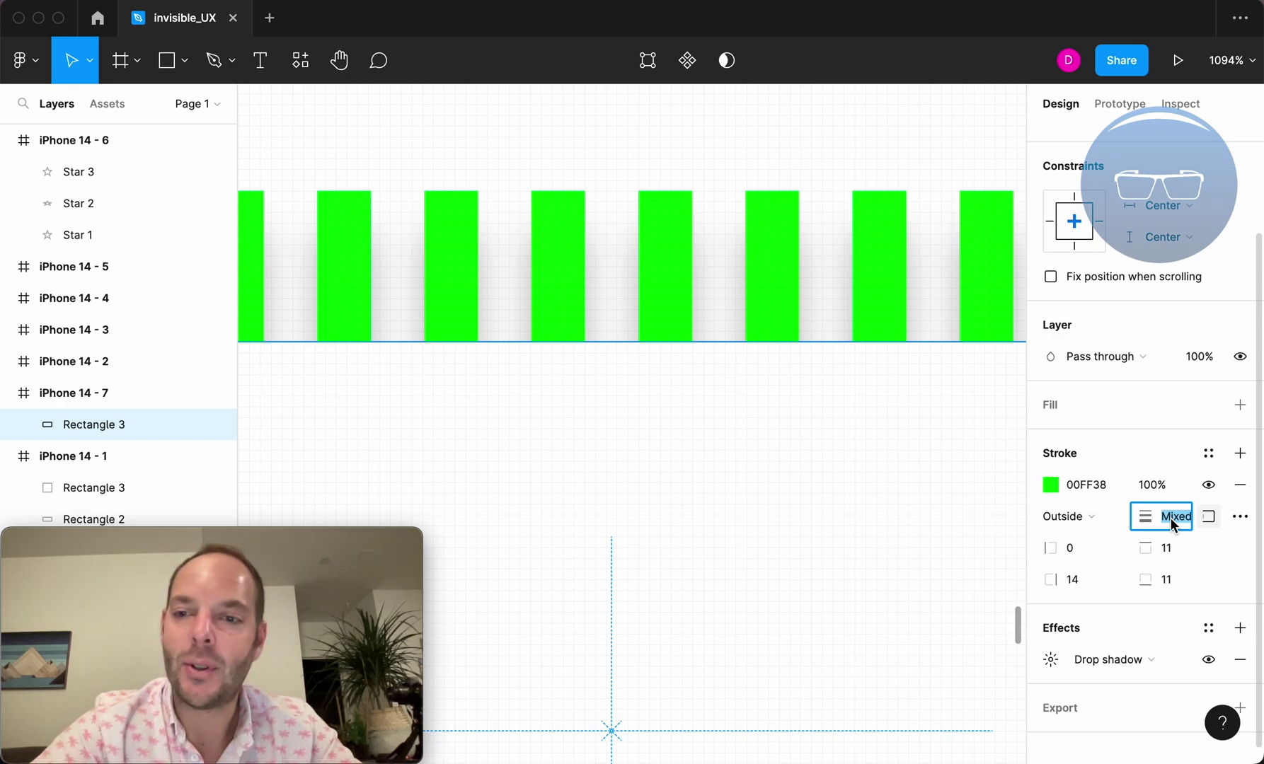
pyautogui.press('Tab')
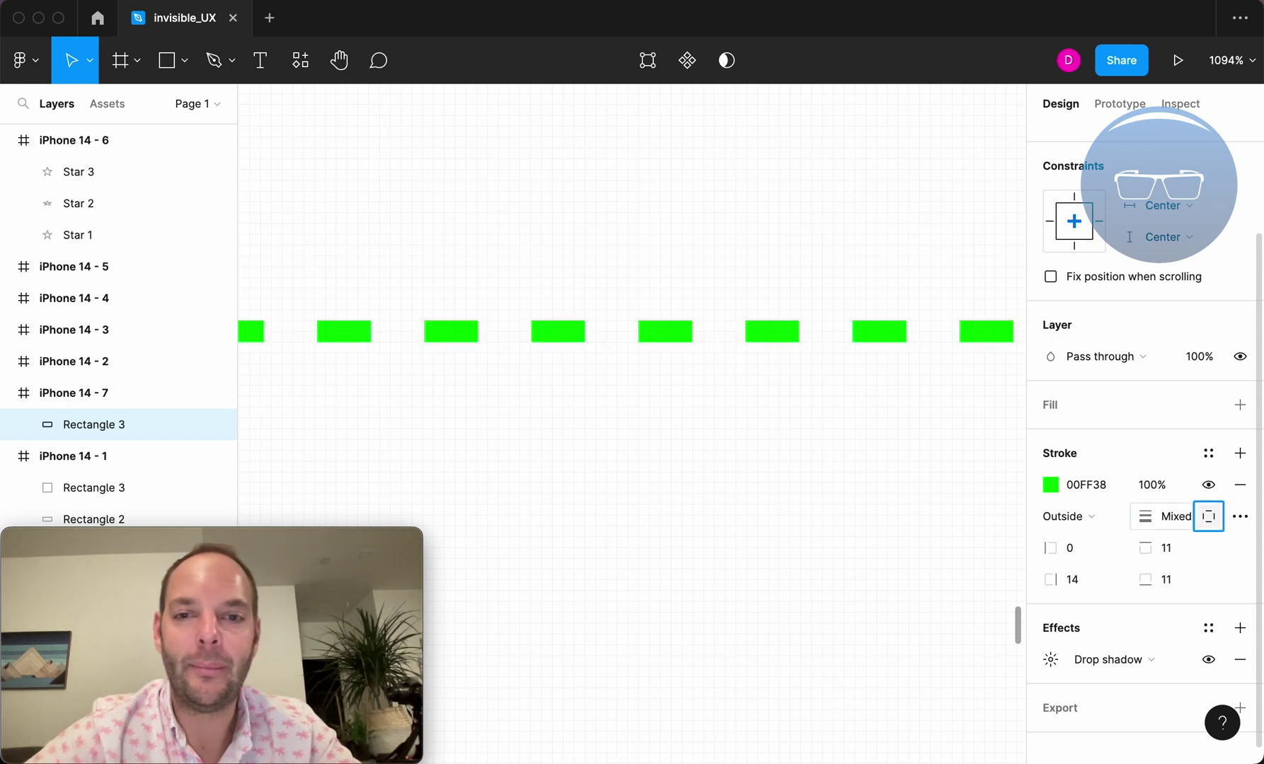
pyautogui.keyDown('ctrl'); pyautogui.scroll(-3, 659, 368); pyautogui.keyUp('ctrl')
pyautogui.keyDown('ctrl'); pyautogui.scroll(4, 659, 368); pyautogui.keyUp('ctrl')
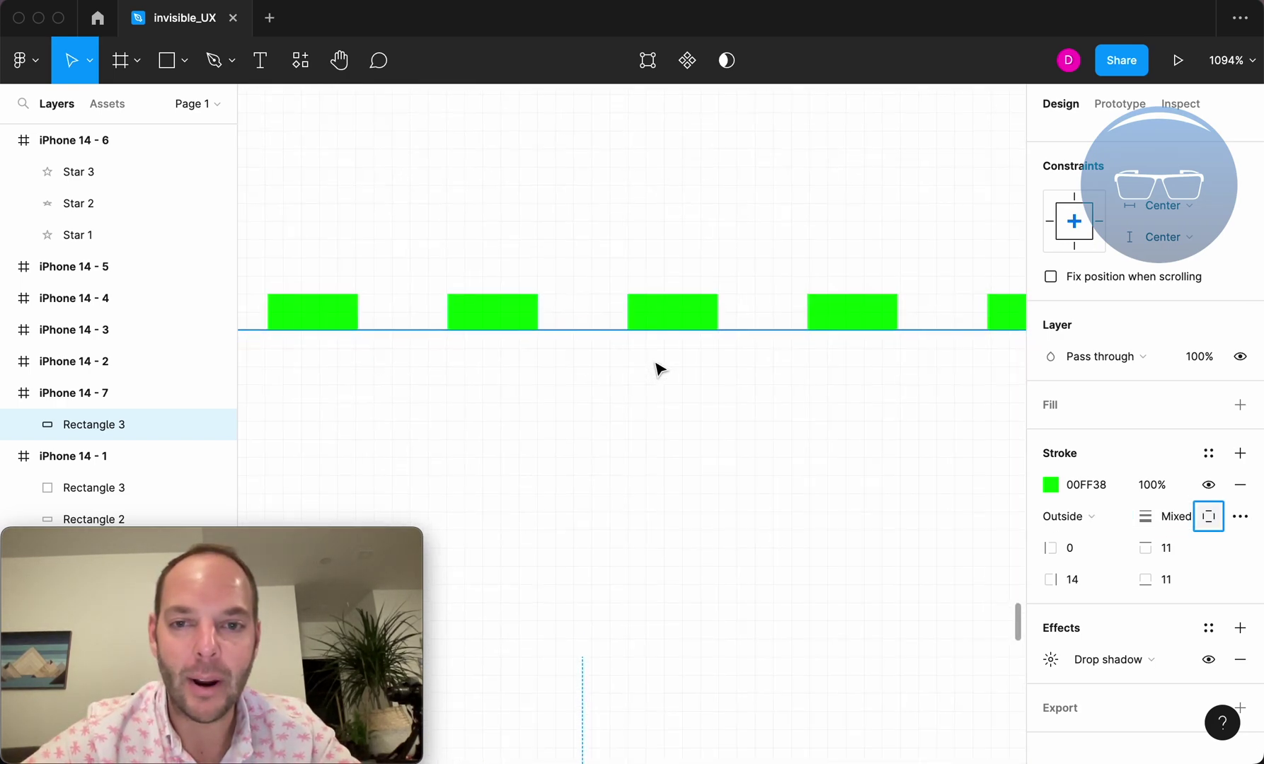
pyautogui.keyDown('ctrl'); pyautogui.scroll(-5, 659, 368); pyautogui.keyUp('ctrl')
pyautogui.keyDown('ctrl'); pyautogui.scroll(-3, 655, 359); pyautogui.keyUp('ctrl')
pyautogui.keyDown('ctrl'); pyautogui.scroll(3, 657, 364); pyautogui.keyUp('ctrl')
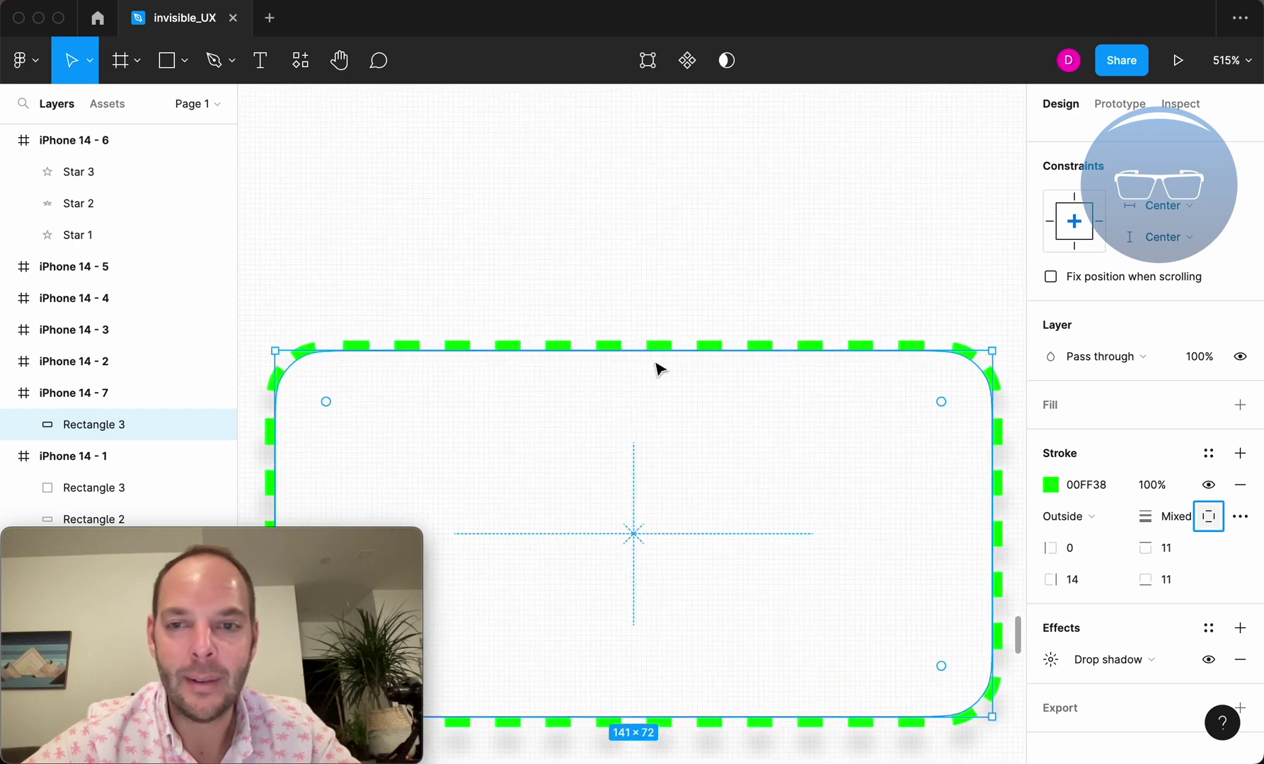
pyautogui.scroll(-2, 658, 367)
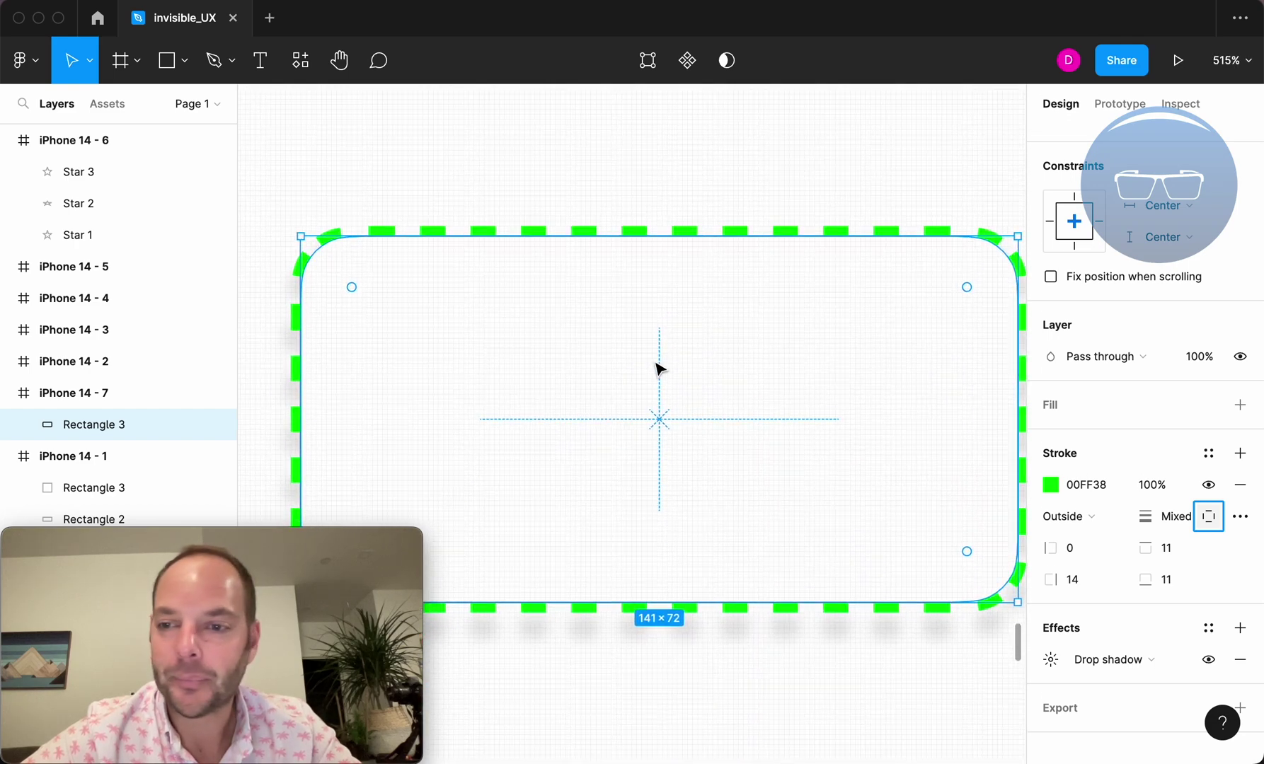
# - Try the square dash cap on the rectangle's stroke, then reset the cap to None
pyautogui.click(1239, 516)
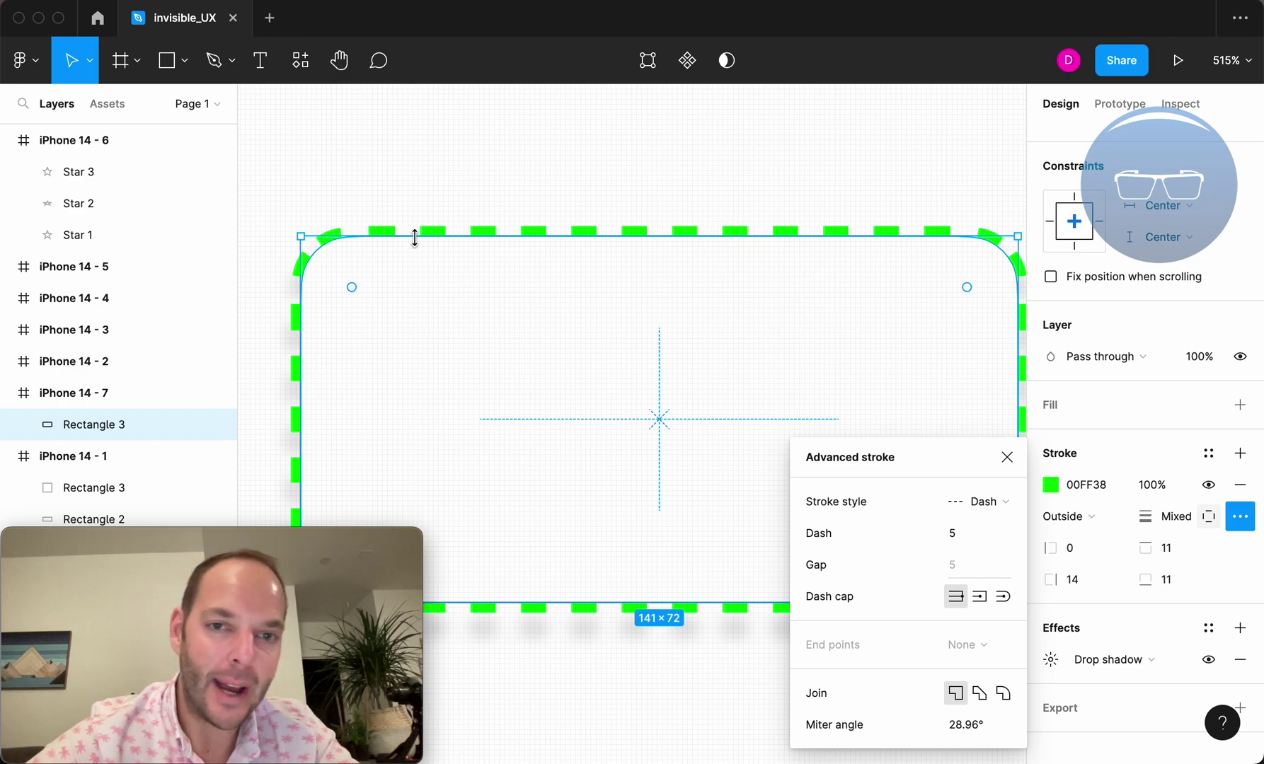
pyautogui.click(981, 601)
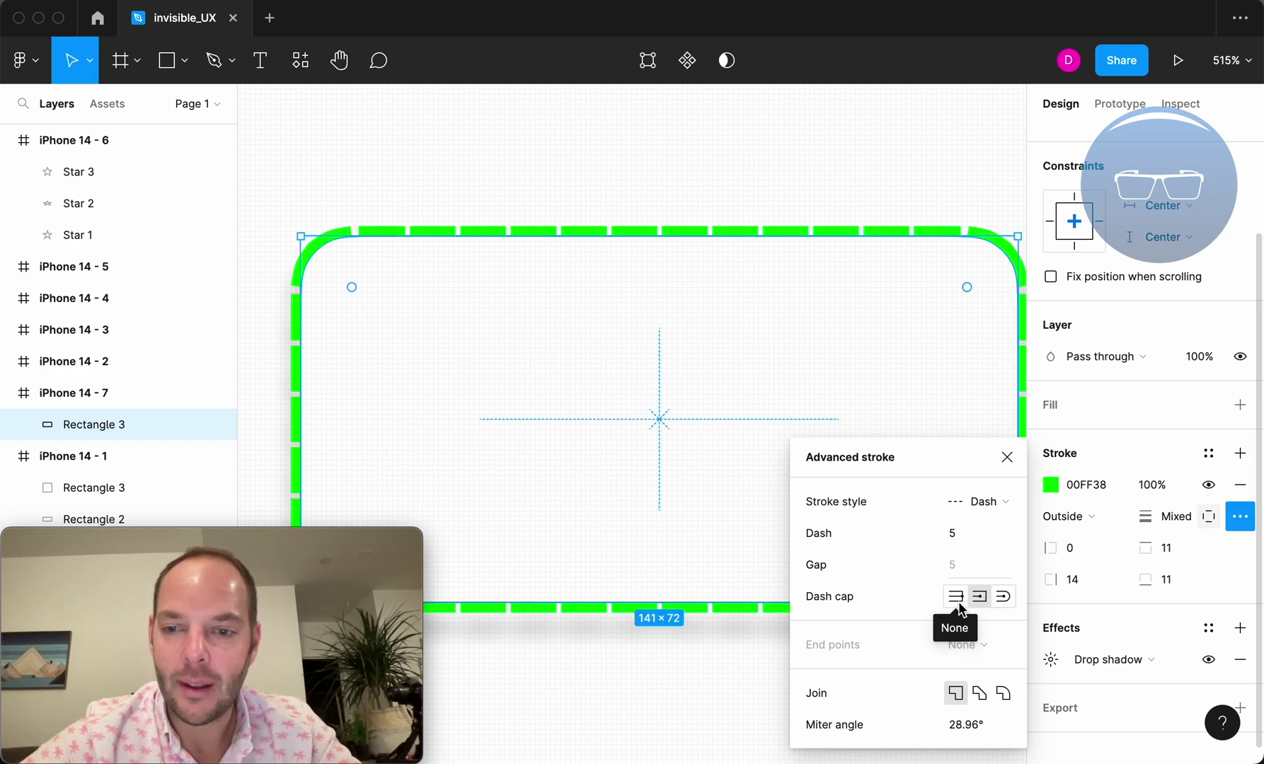
pyautogui.click(958, 600)
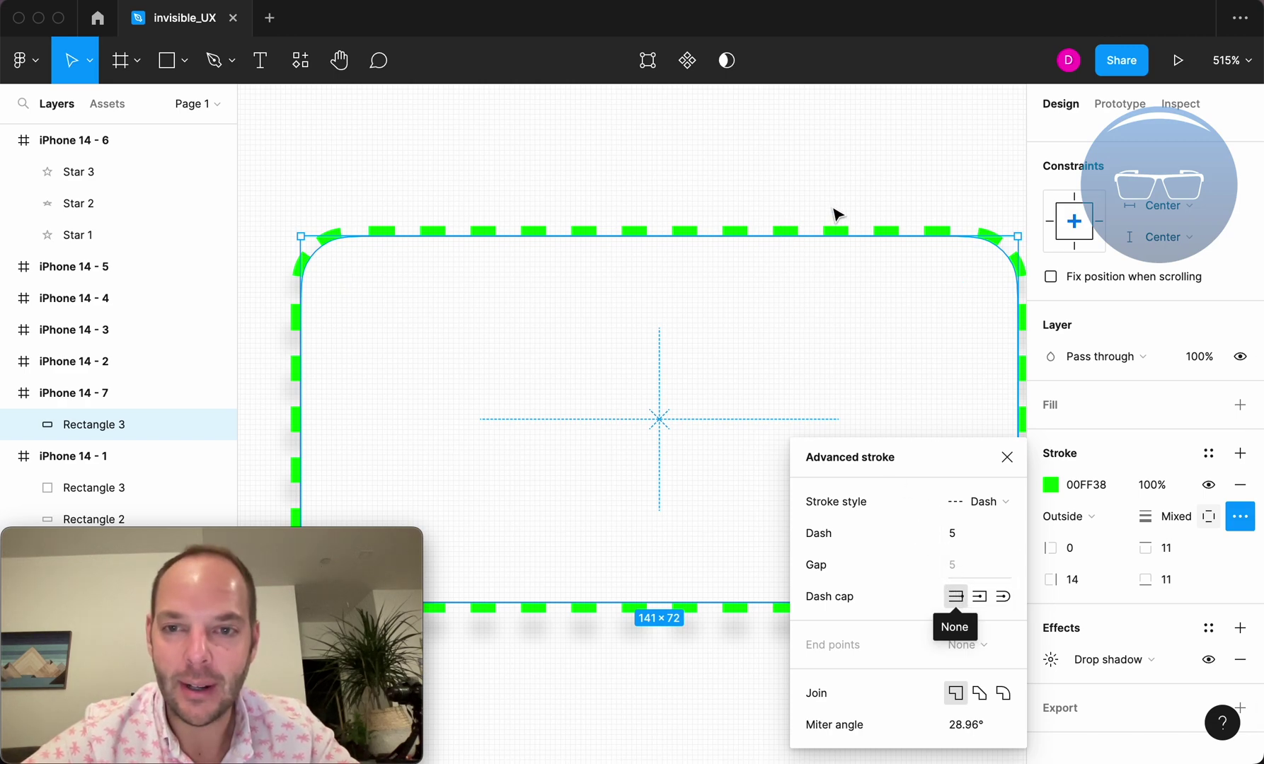
# - Compare the square and round dash caps up close on the rectangle's stroke, ending with None
pyautogui.scroll(5, 835, 216)
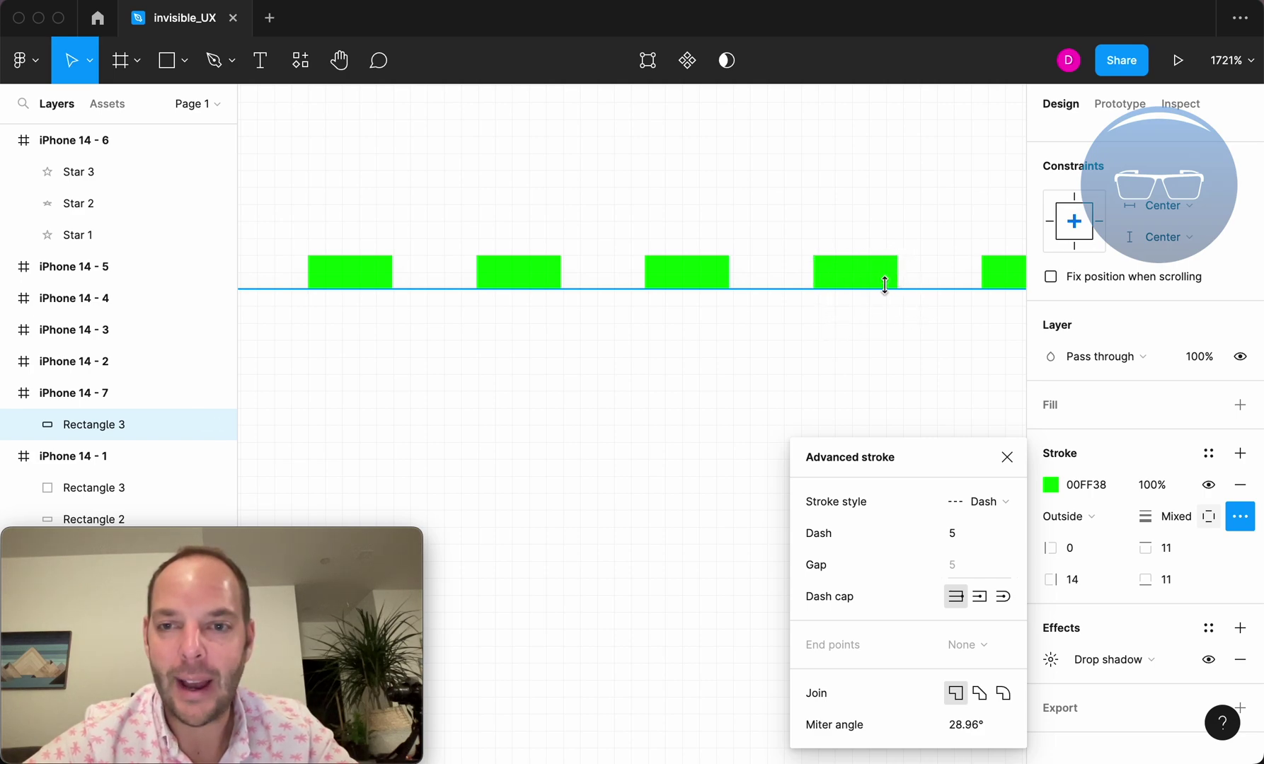
pyautogui.click(978, 597)
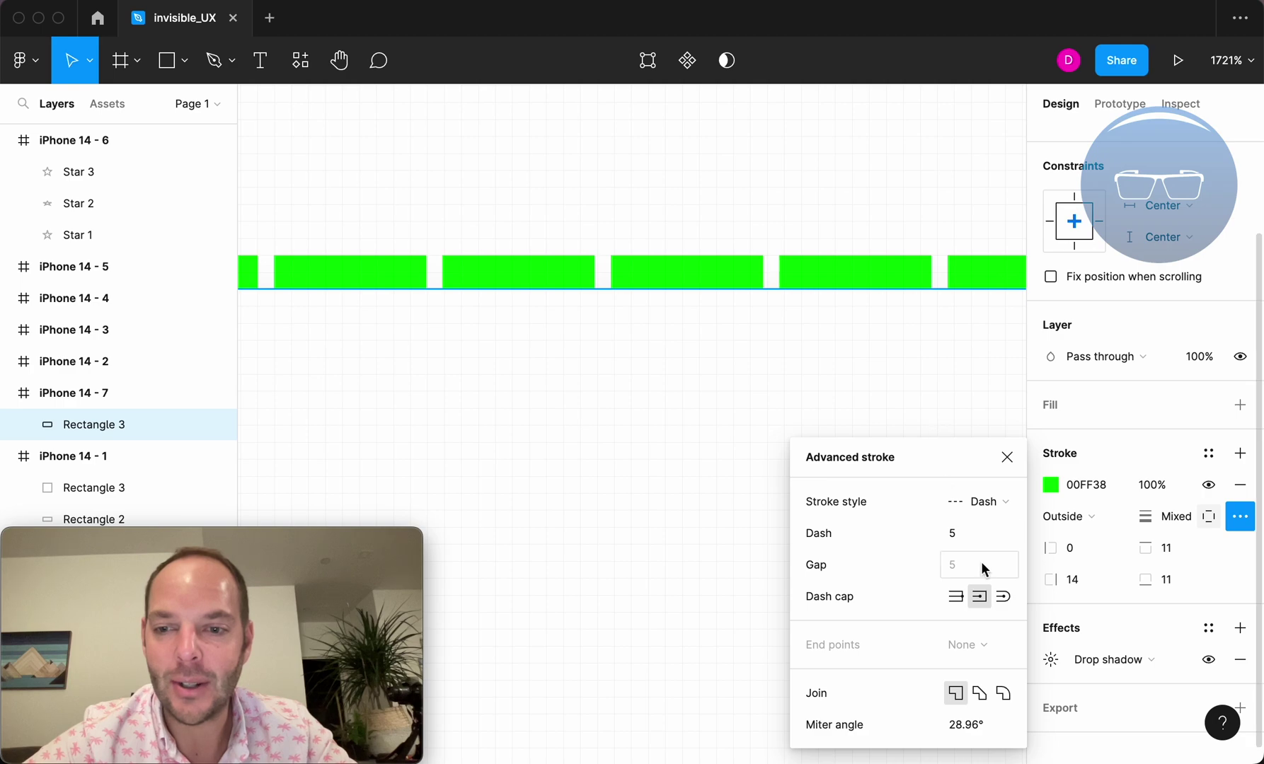
pyautogui.click(1002, 597)
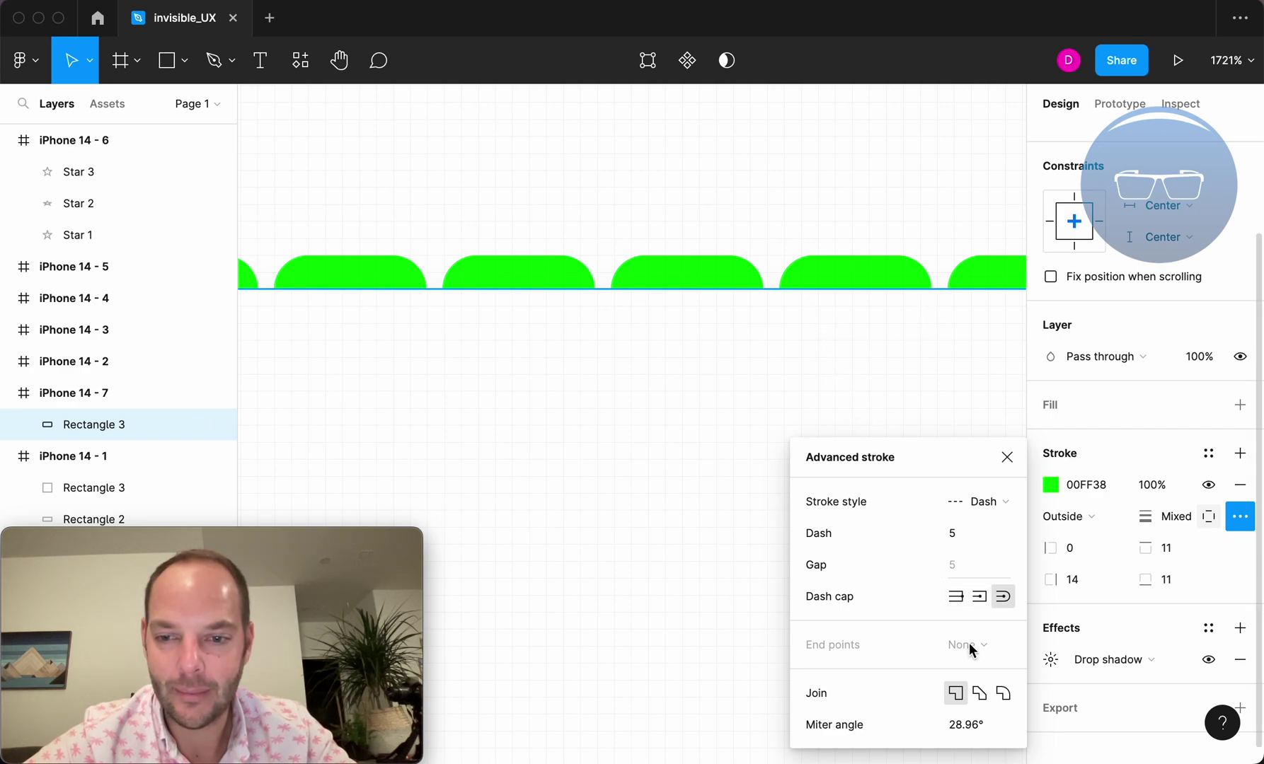
pyautogui.scroll(-10, 793, 106)
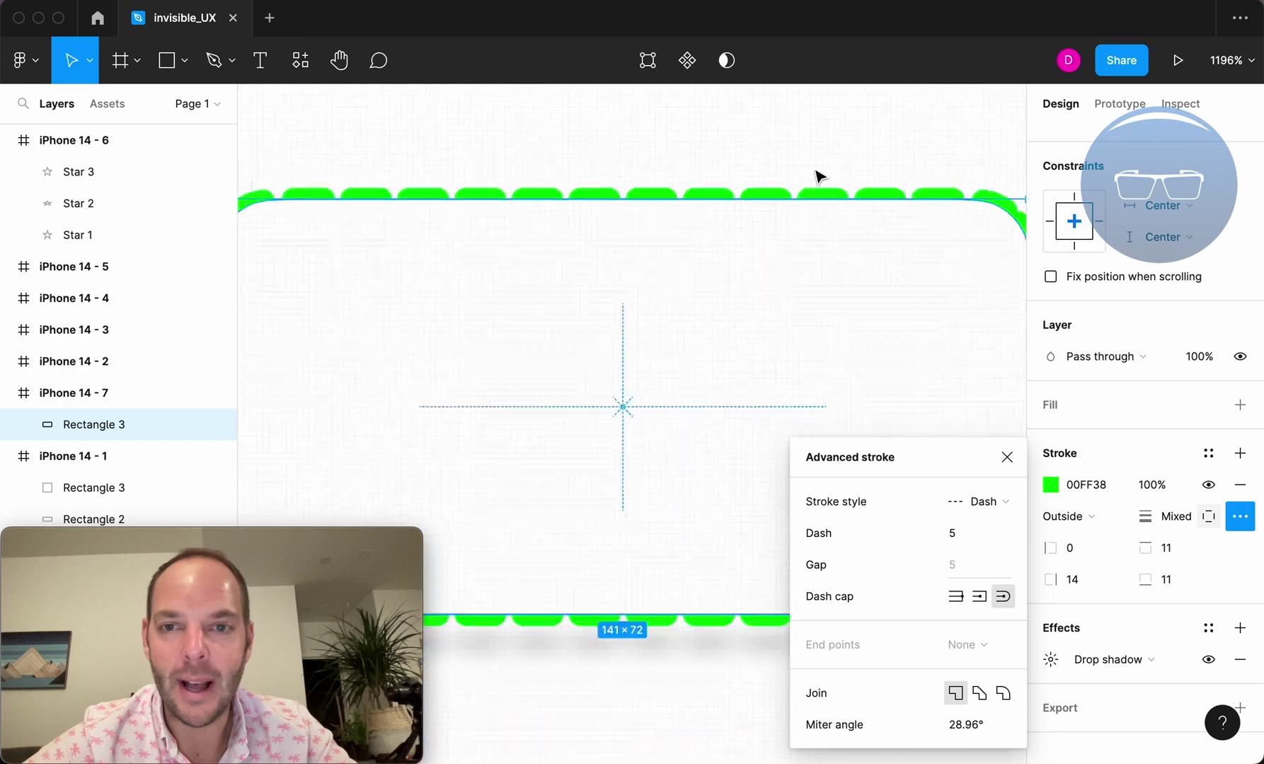
pyautogui.click(955, 596)
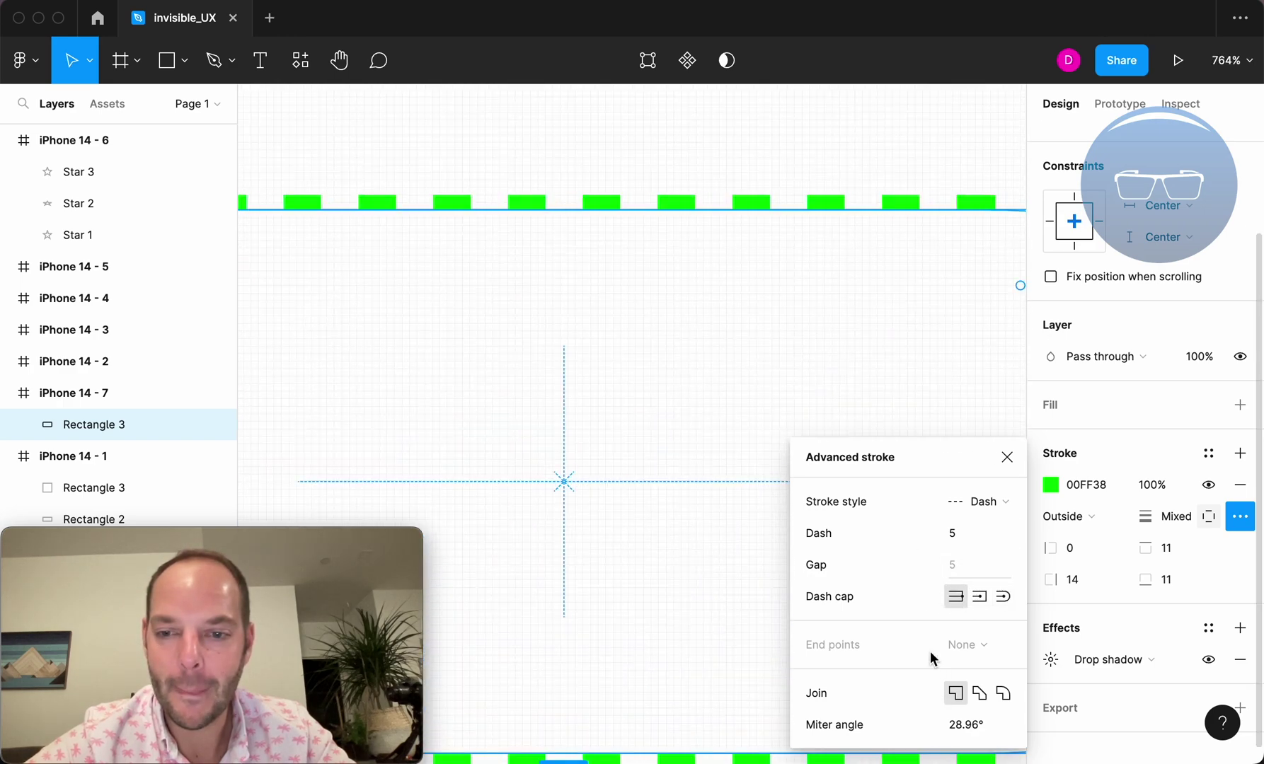
pyautogui.scroll(-5, 826, 367)
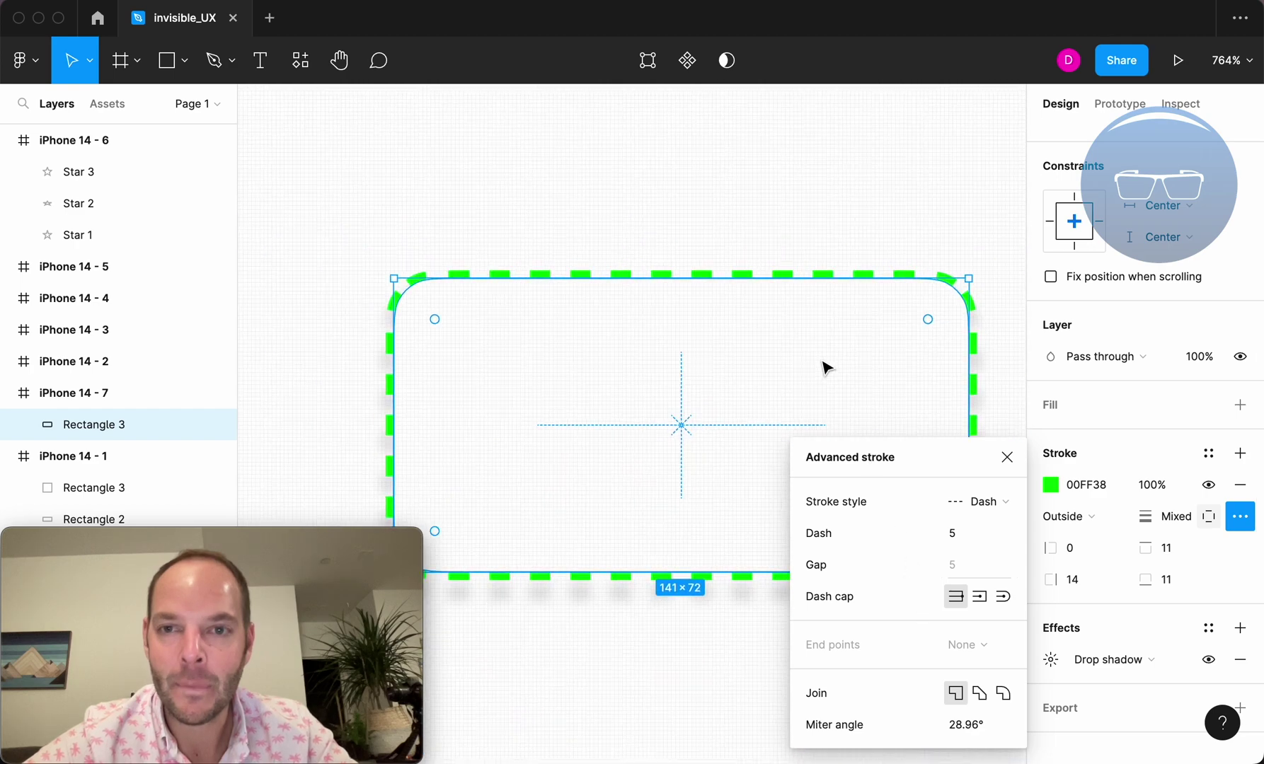
# - Draw a horizontal line about 87 wide above the dashed rectangle
pyautogui.scroll(4, 723, 224)
pyautogui.click(723, 225)
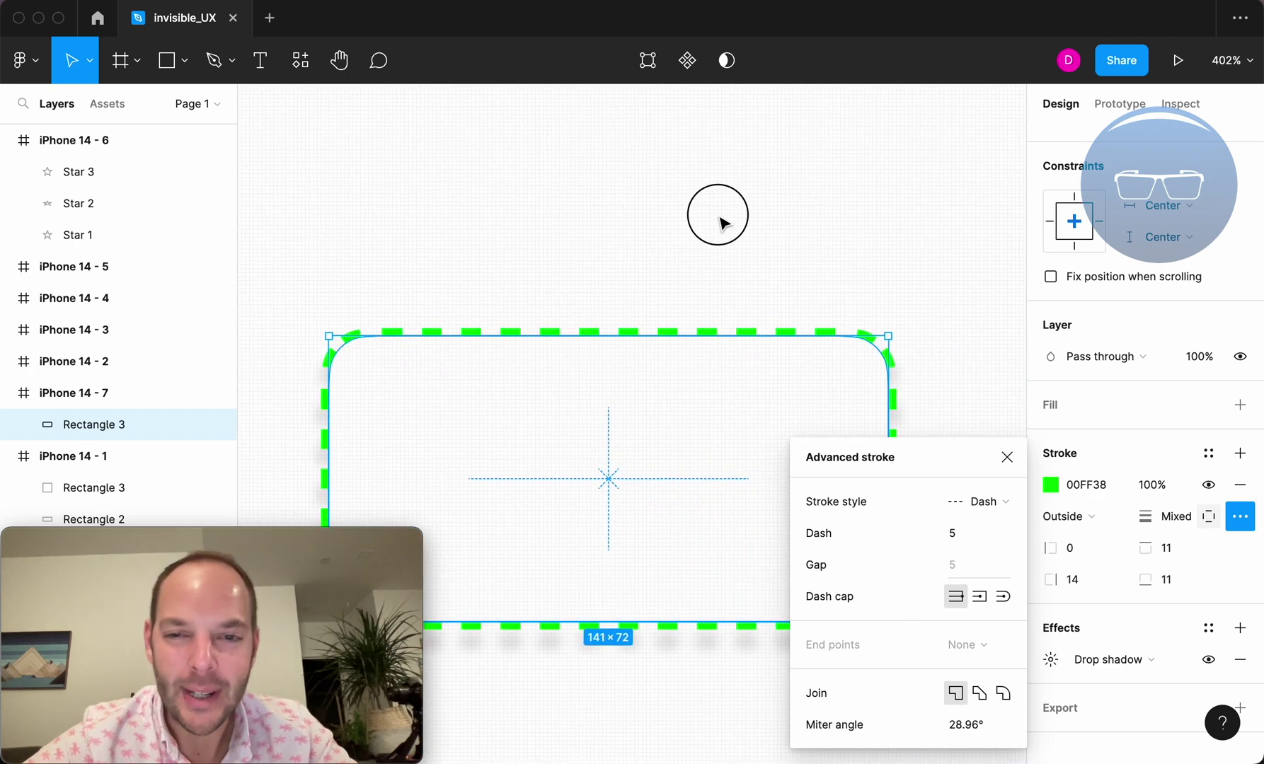
pyautogui.press('l')
pyautogui.moveTo(443, 229); pyautogui.dragTo(789, 229)
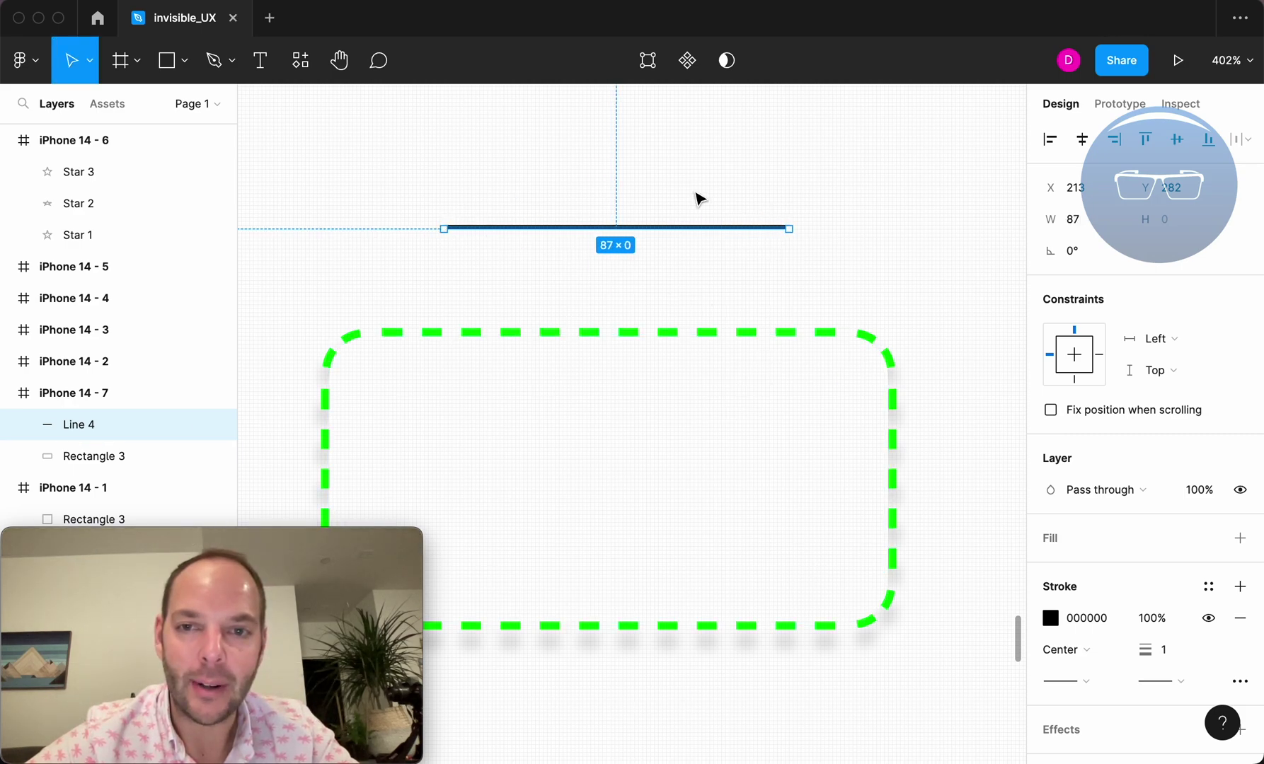
pyautogui.scroll(3, 736, 215)
pyautogui.hscroll(-3, 744, 215)
pyautogui.scroll(2, 745, 215)
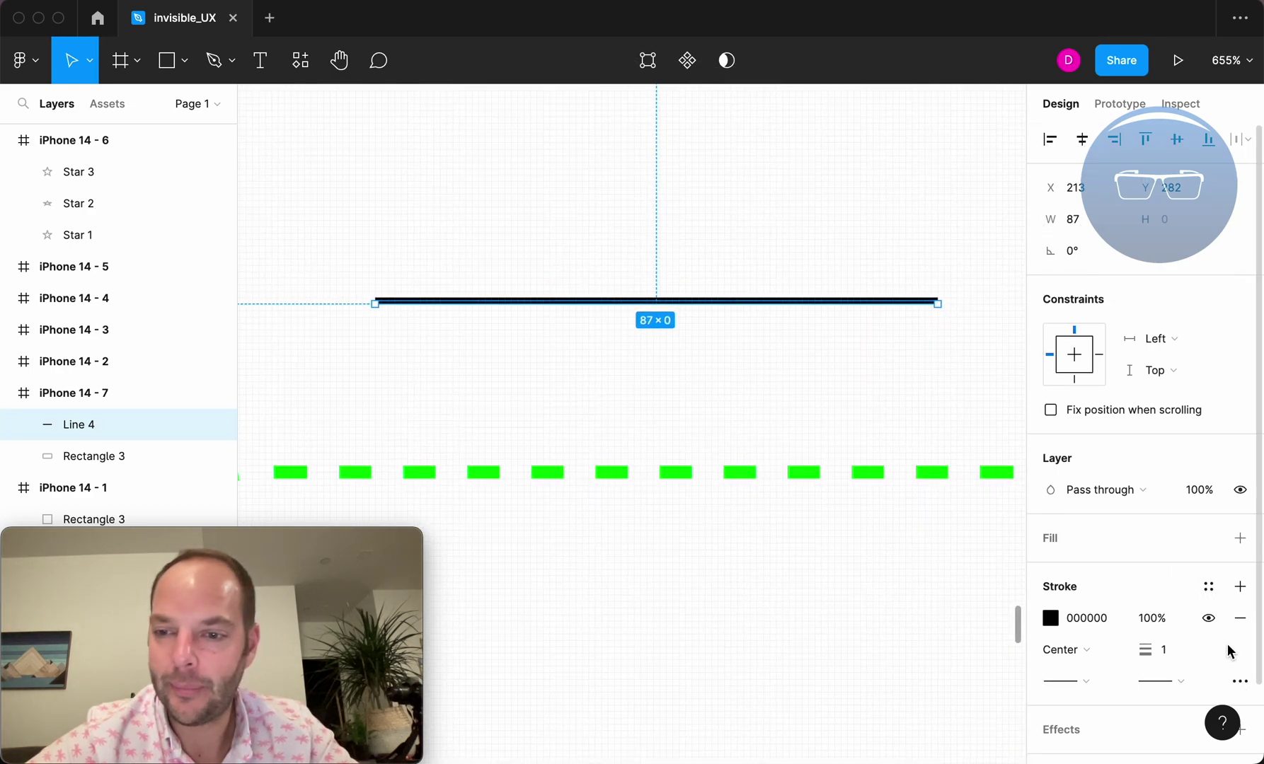
# - Change the new line's stroke style to Dash and move the advanced stroke settings to show all options
pyautogui.click(1240, 681)
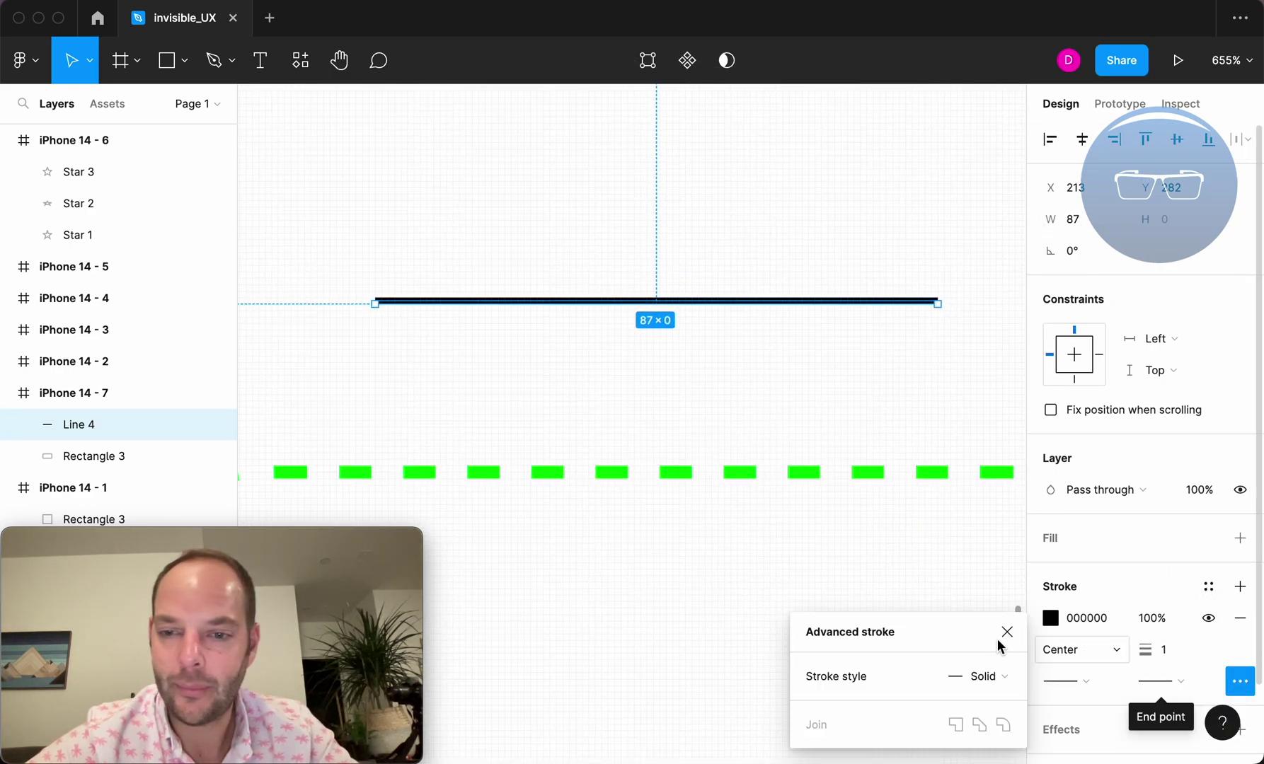
pyautogui.click(989, 680)
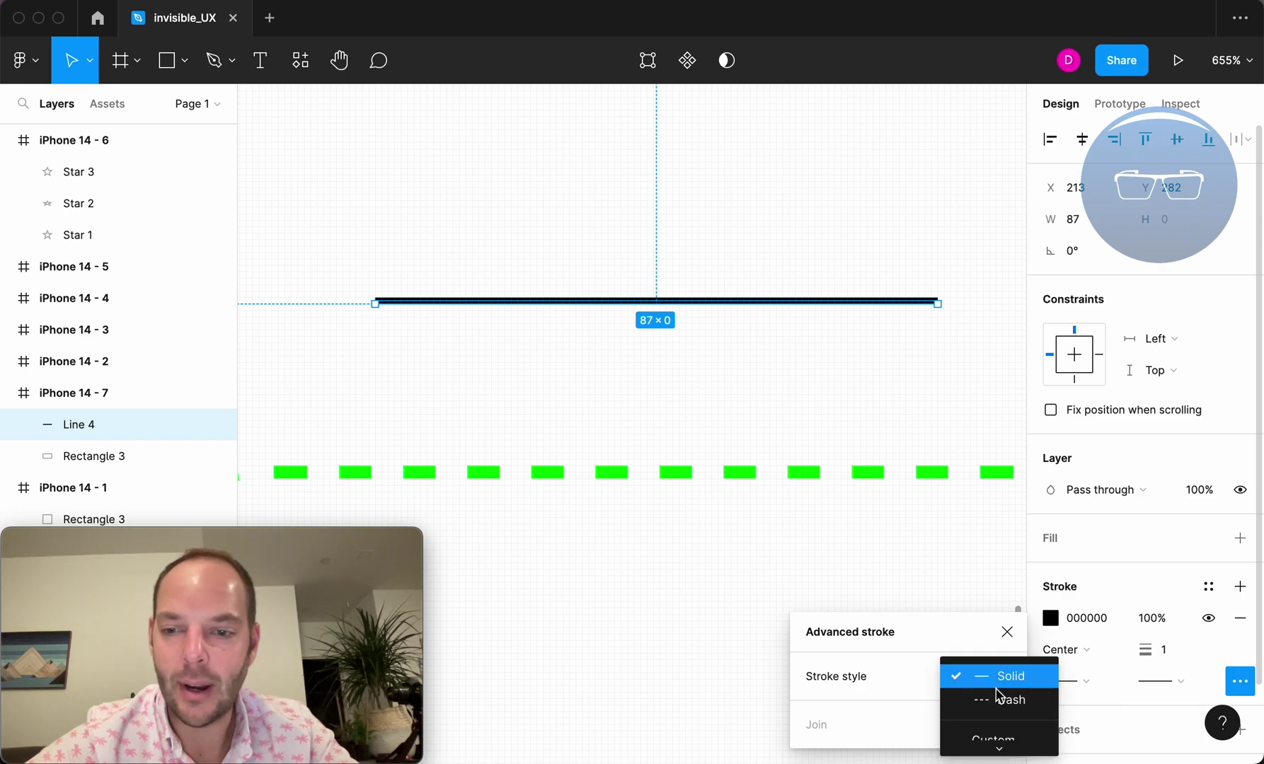
pyautogui.click(999, 698)
pyautogui.click(951, 640)
pyautogui.moveTo(951, 640); pyautogui.dragTo(941, 507)
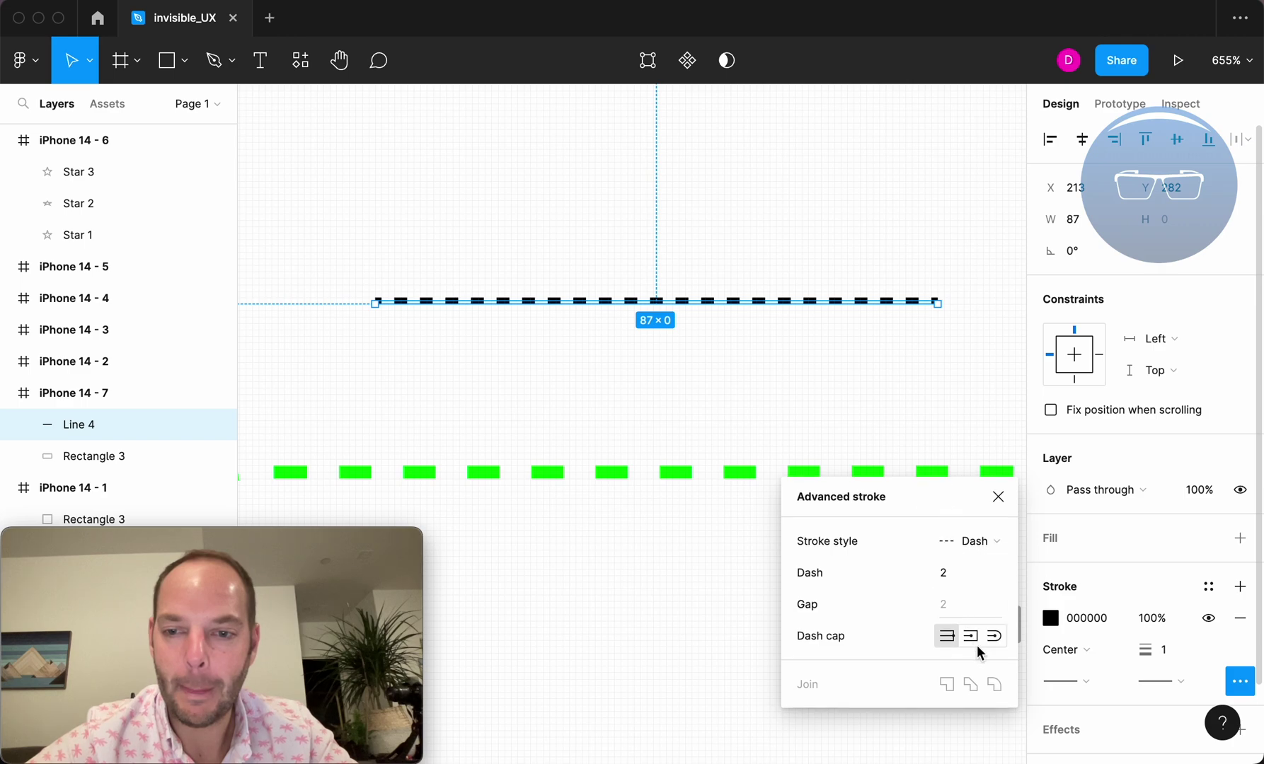
# - Compare the line's dash cap at None with the square cap, leaving the square cap applied
pyautogui.click(946, 636)
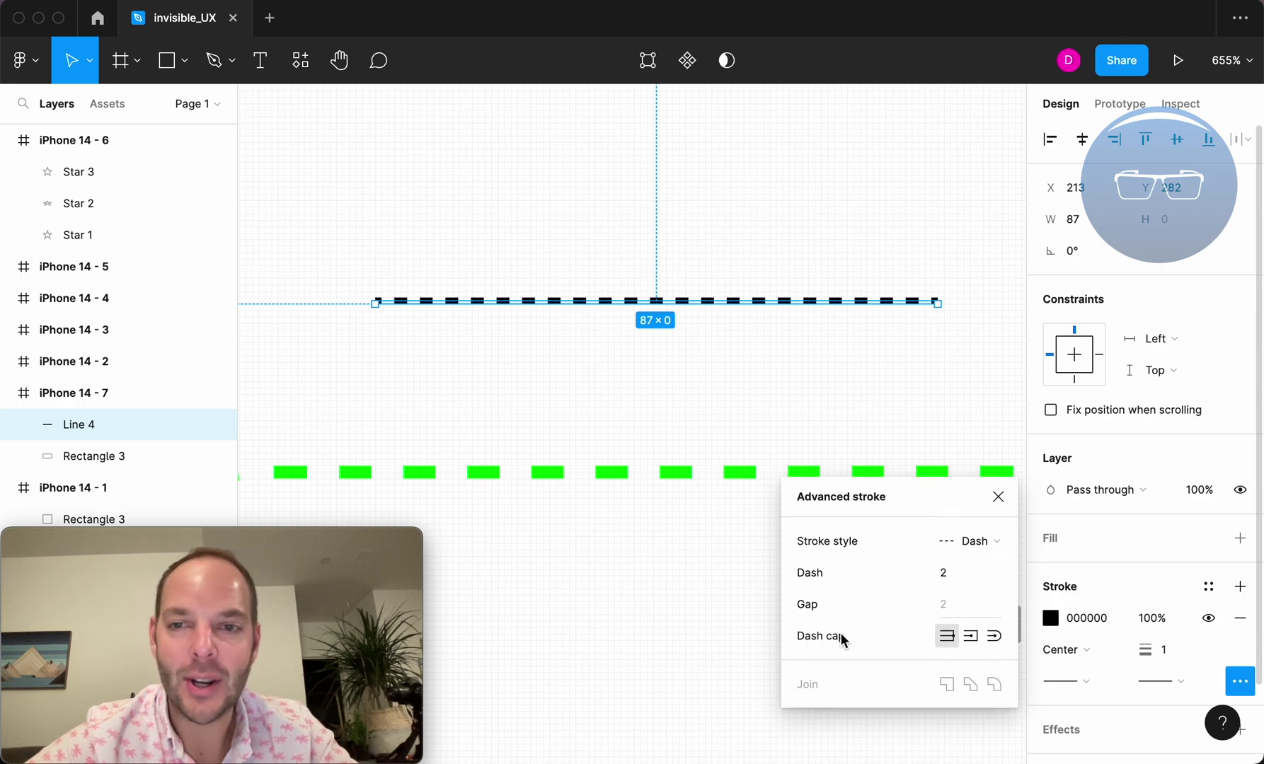
pyautogui.scroll(5, 940, 301)
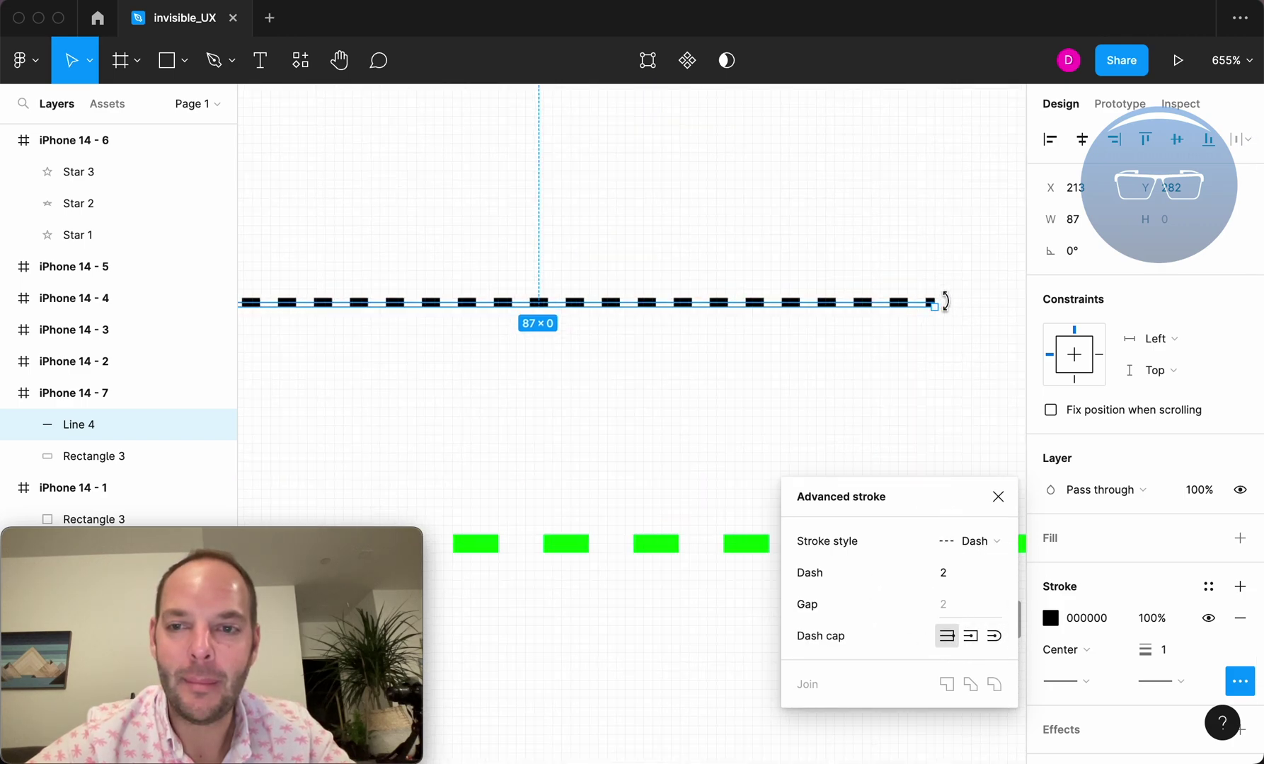
pyautogui.click(970, 638)
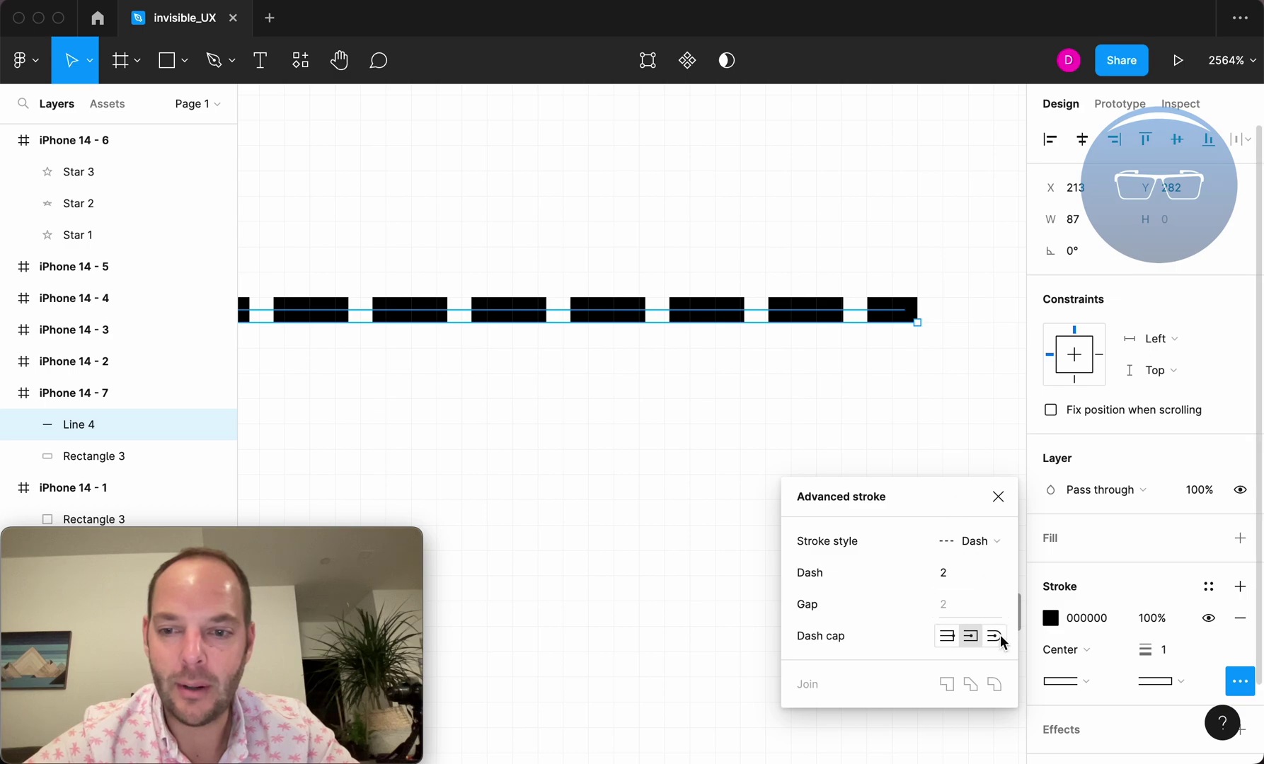
# - Apply the round dash cap to the black dashed line and to the green dashed rectangle's stroke
pyautogui.click(995, 636)
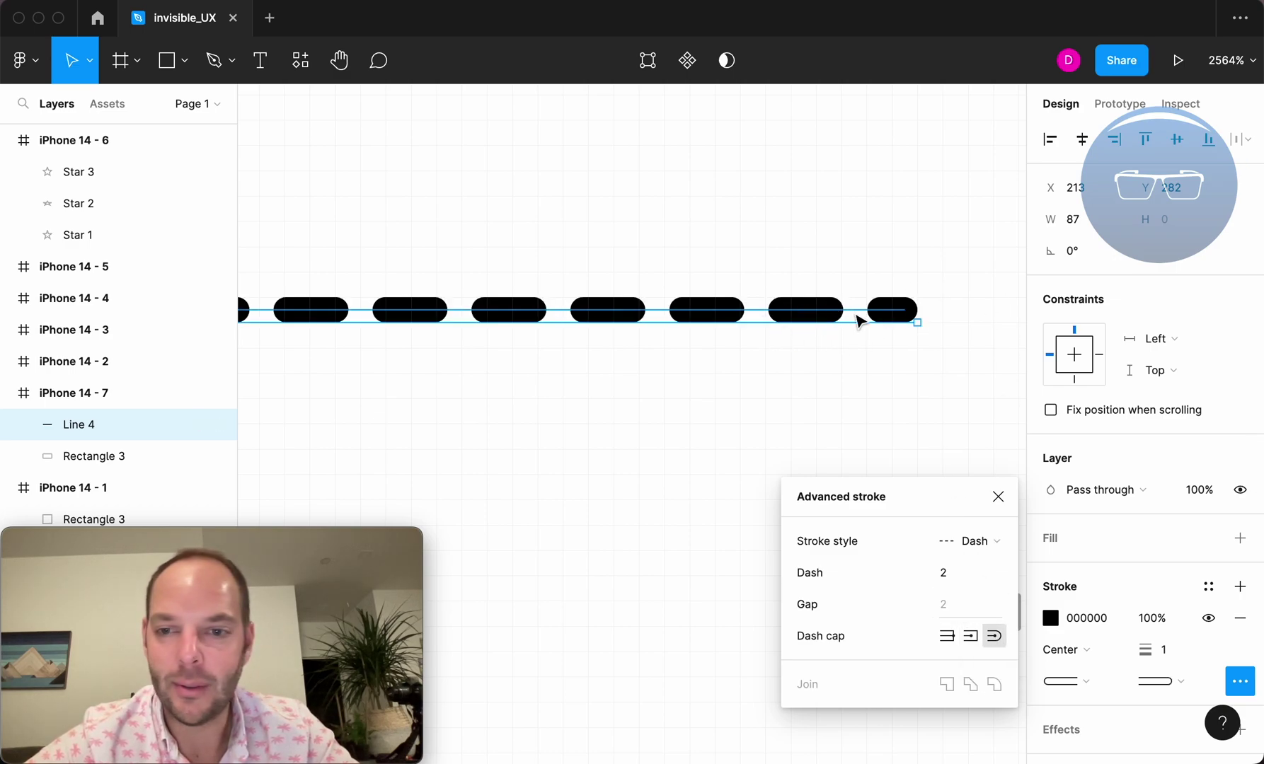
pyautogui.scroll(5, 839, 424)
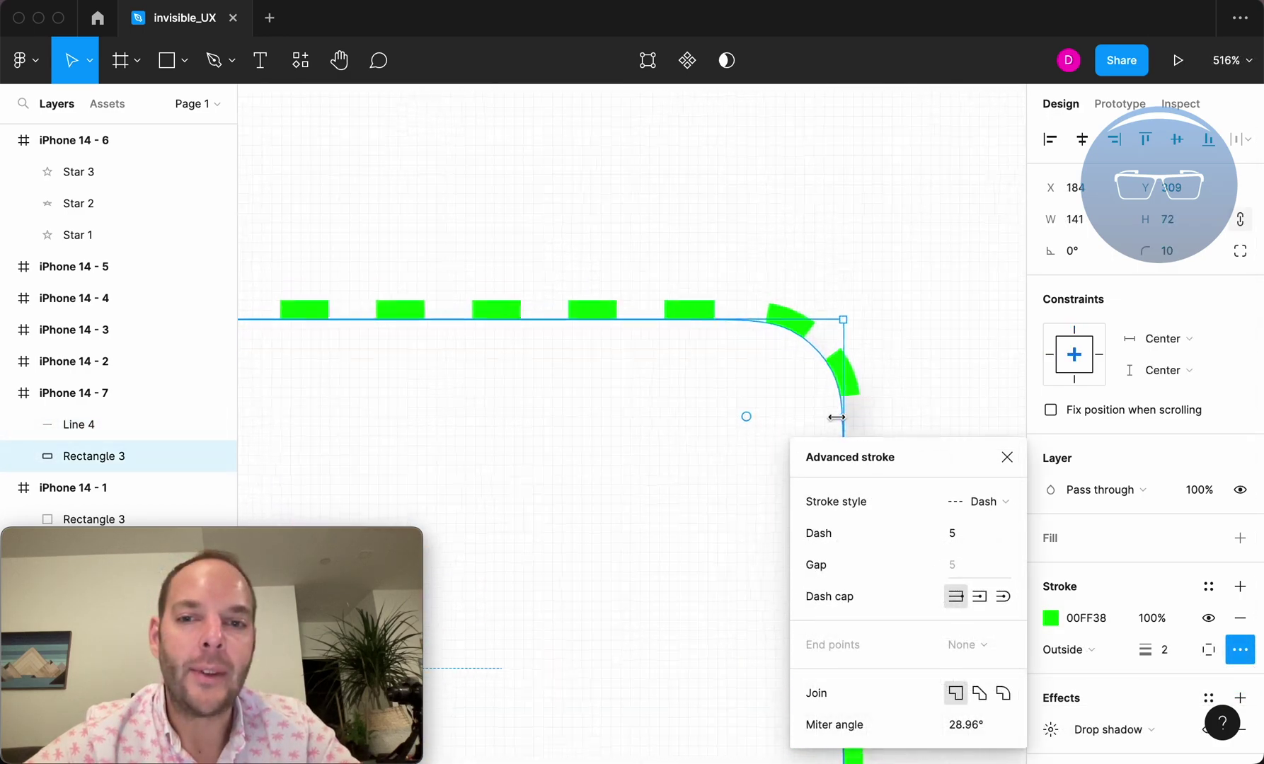
pyautogui.scroll(-2, 840, 425)
pyautogui.hscroll(-2, 840, 425)
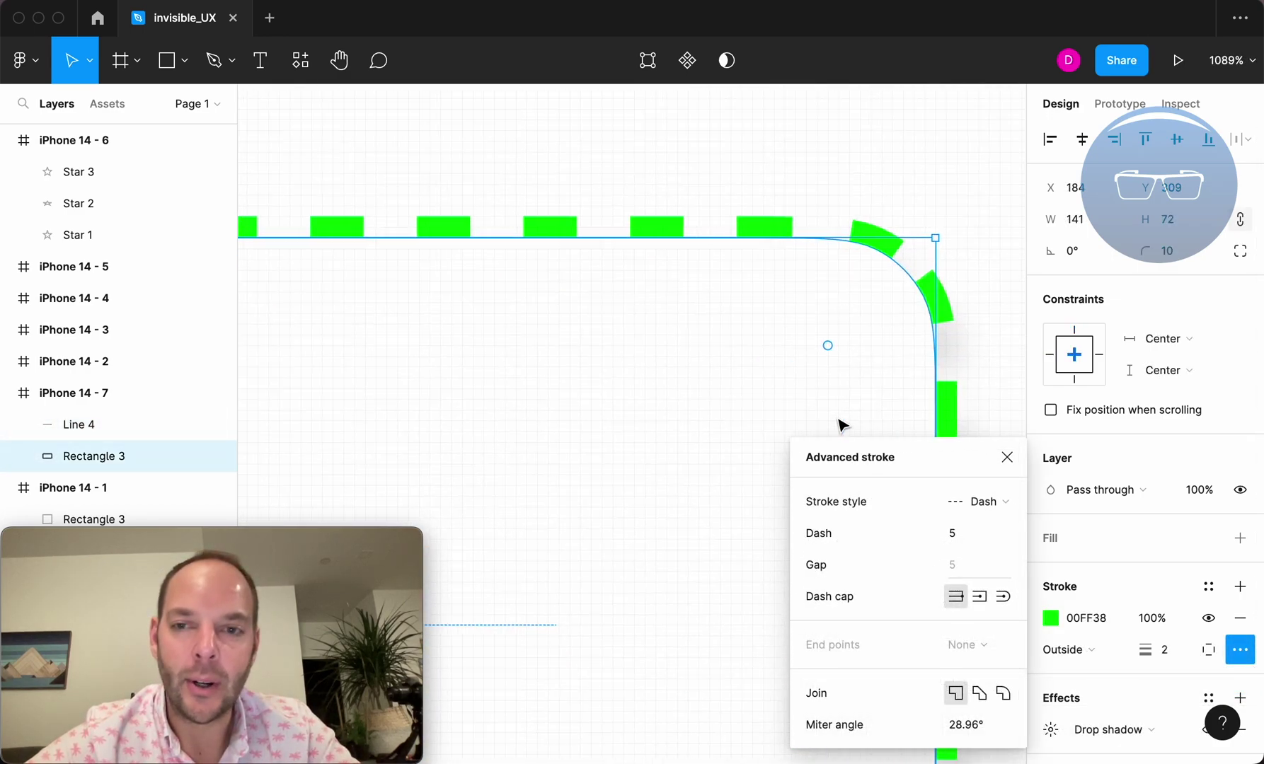
pyautogui.click(1002, 597)
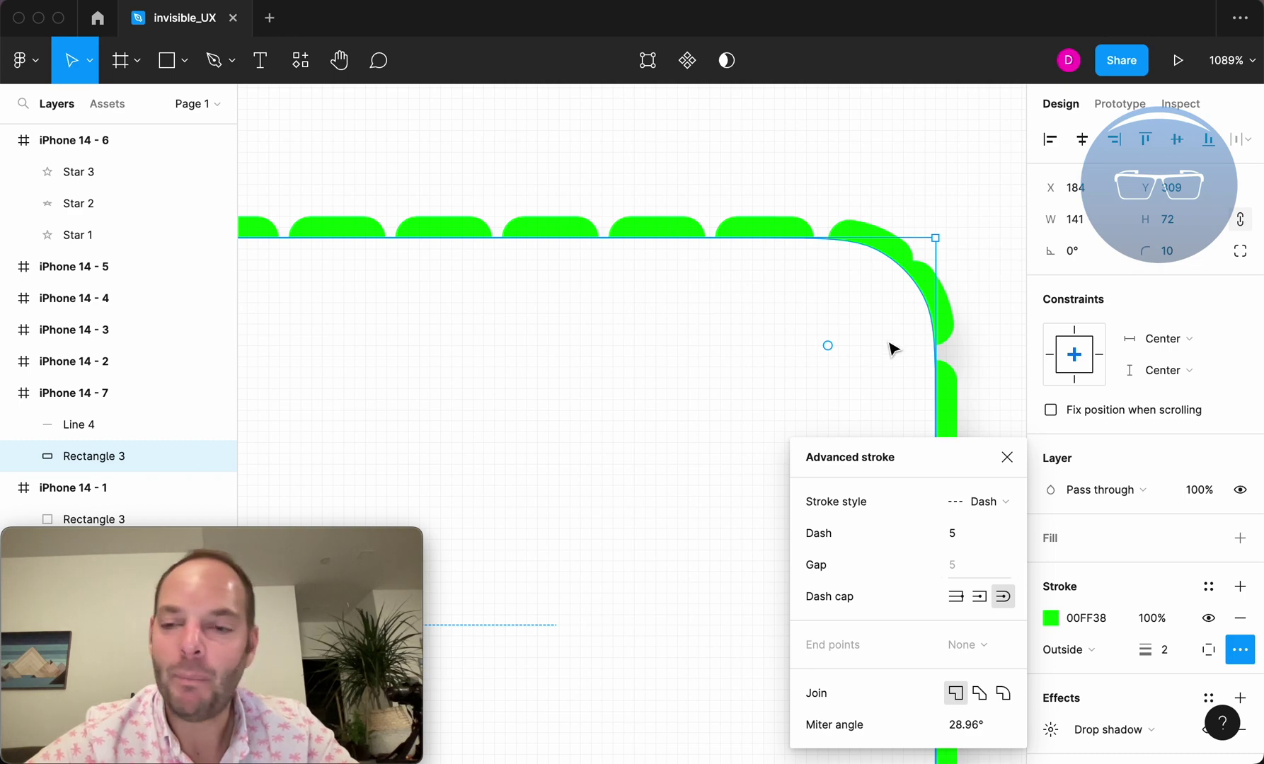
# - Try the Inside stroke position on the rounded rectangle and settle on Center
pyautogui.click(1091, 654)
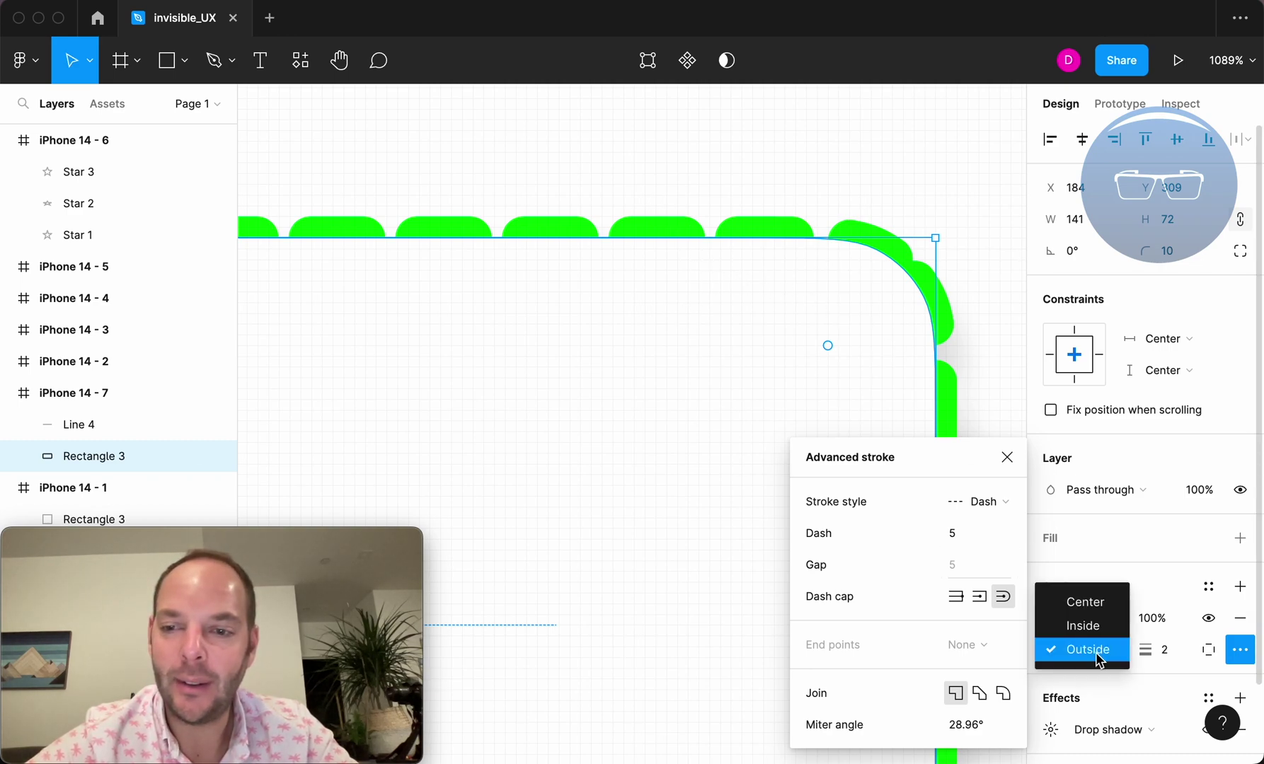
pyautogui.click(1097, 623)
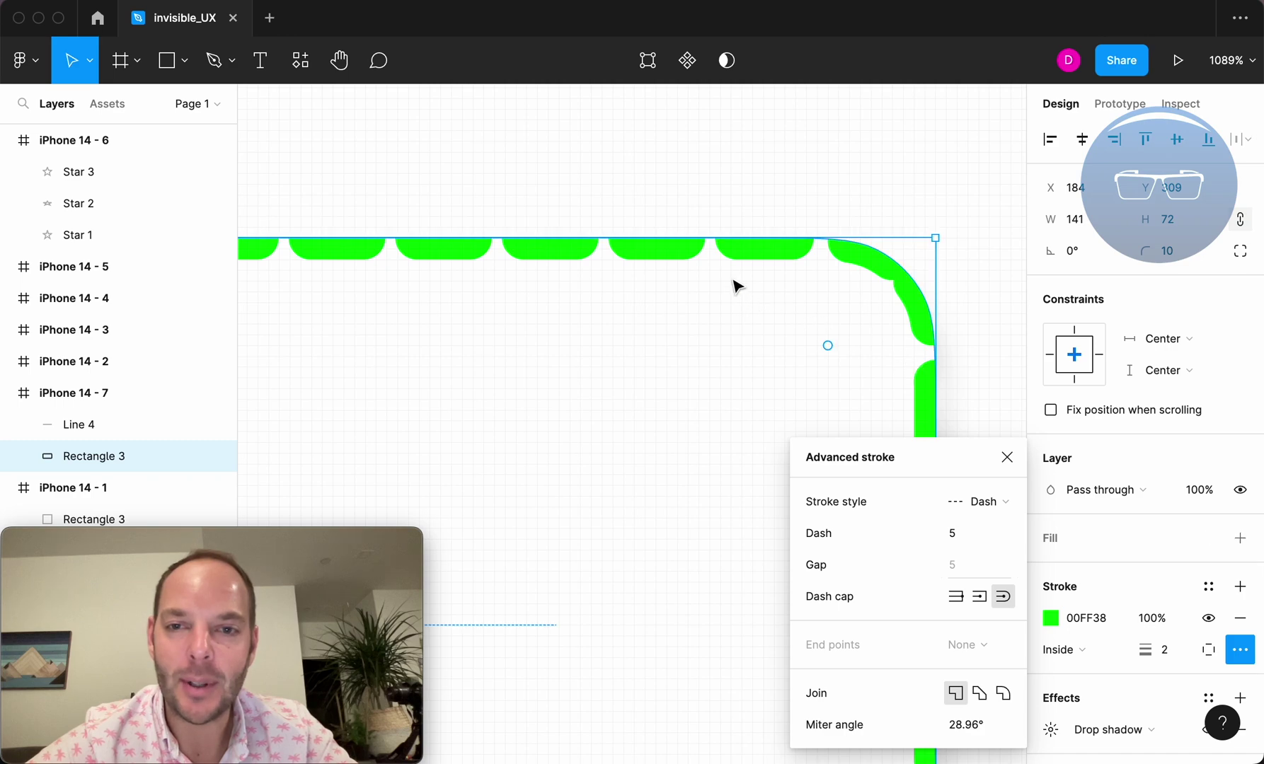
pyautogui.click(1077, 644)
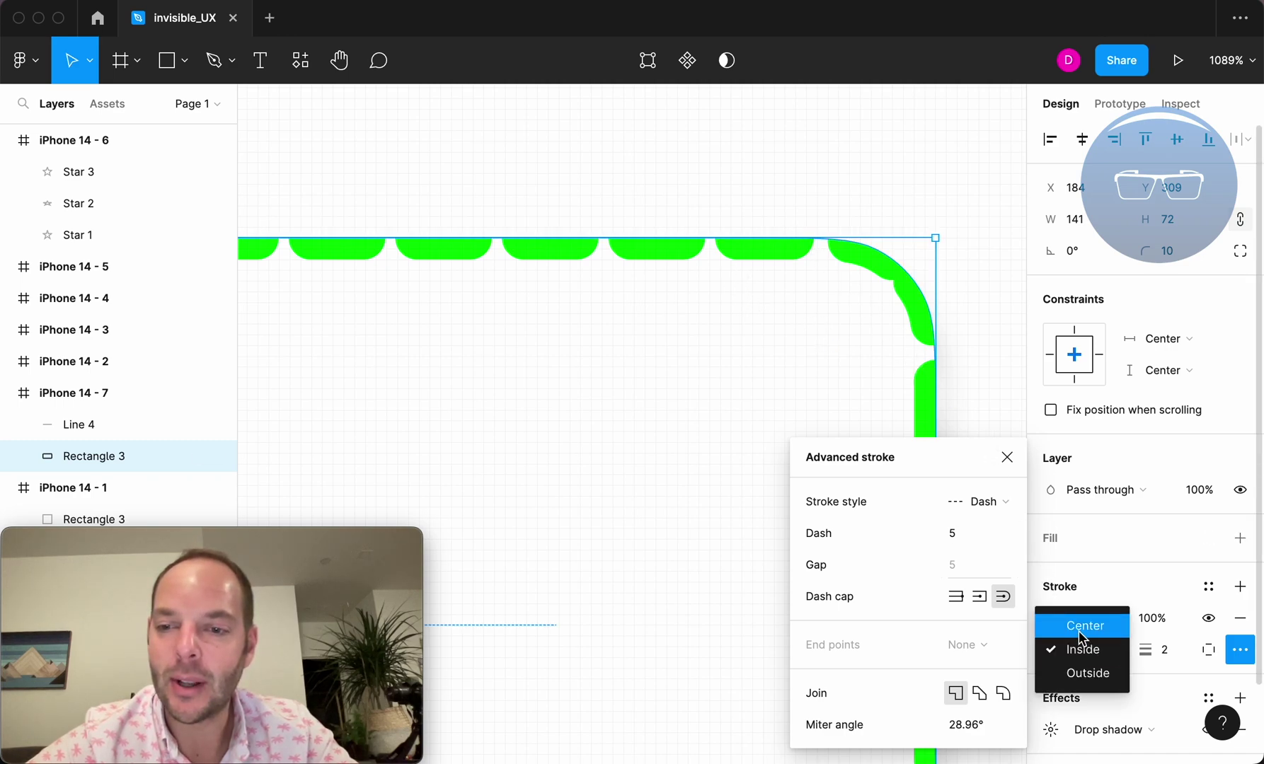
pyautogui.click(1078, 629)
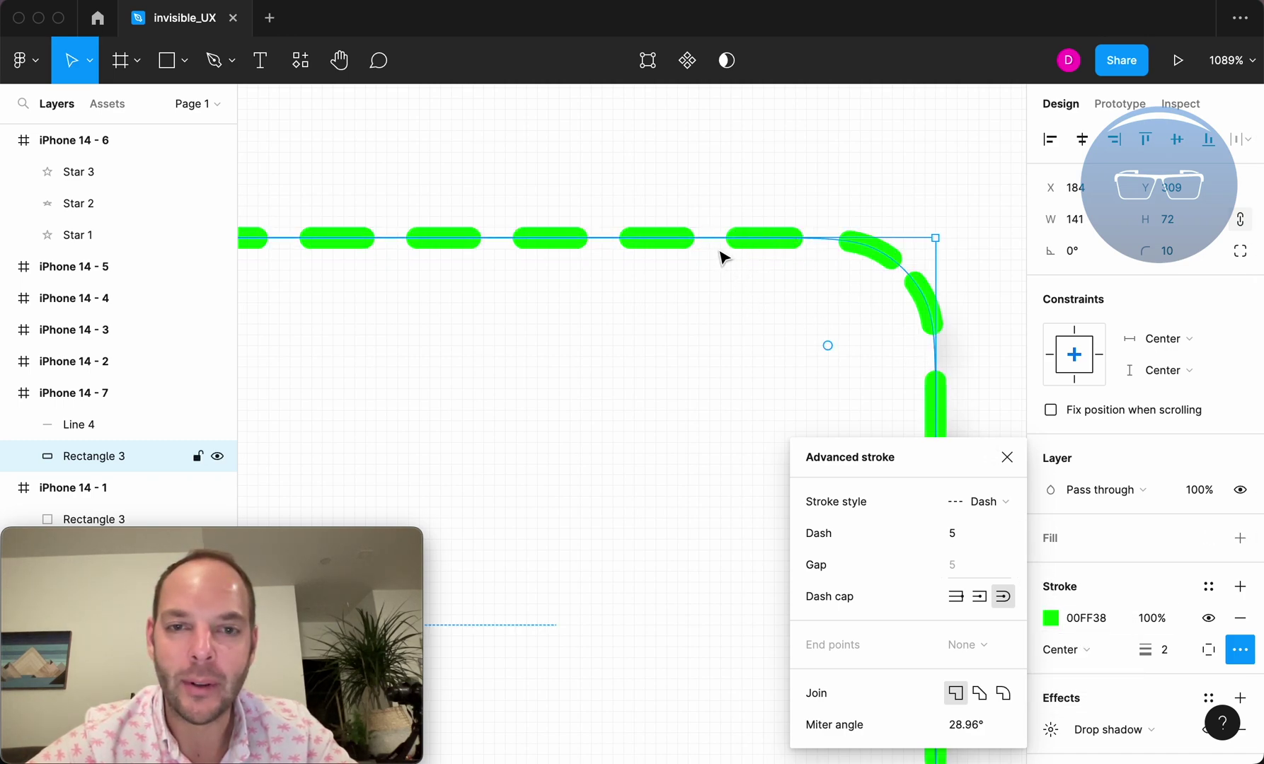
# - Delete the extra line above the rectangle and change the rectangle's stroke style to Solid
pyautogui.scroll(-6, 781, 236)
pyautogui.click(799, 248)
pyautogui.click(763, 248)
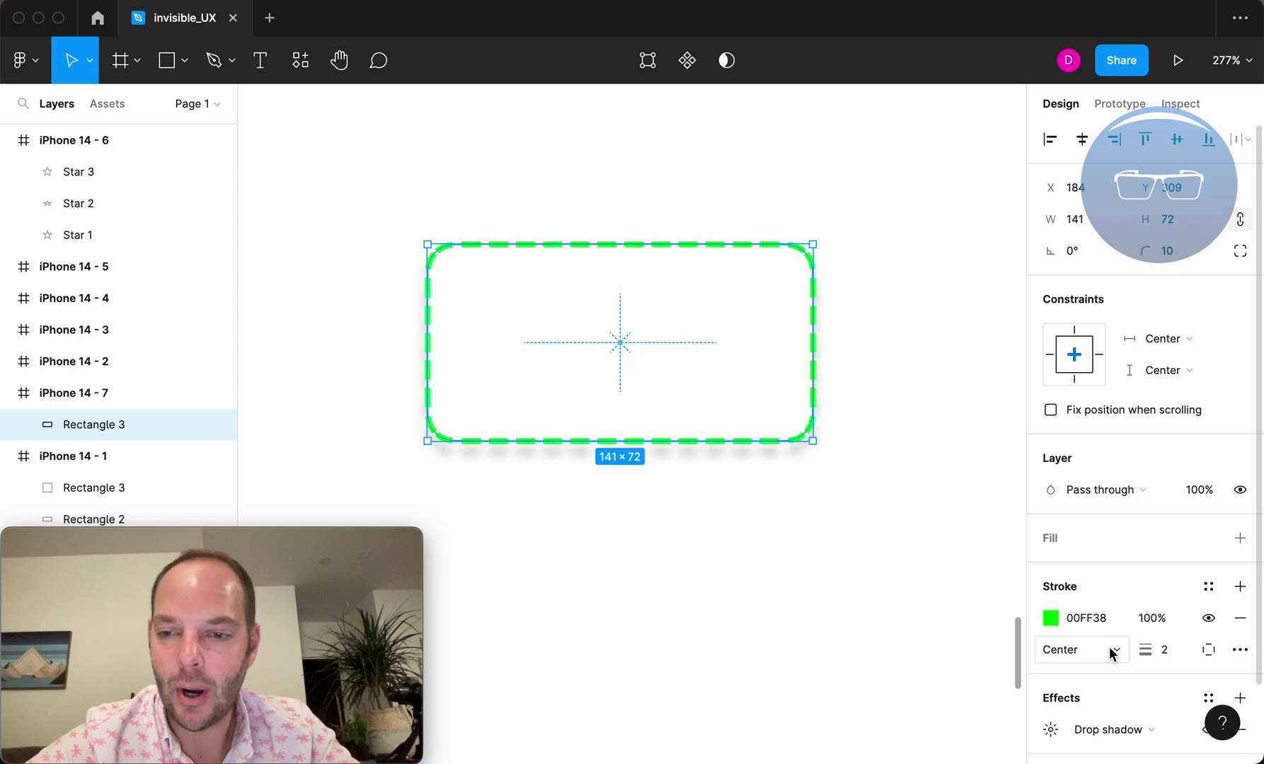
pyautogui.click(1240, 650)
pyautogui.click(1002, 540)
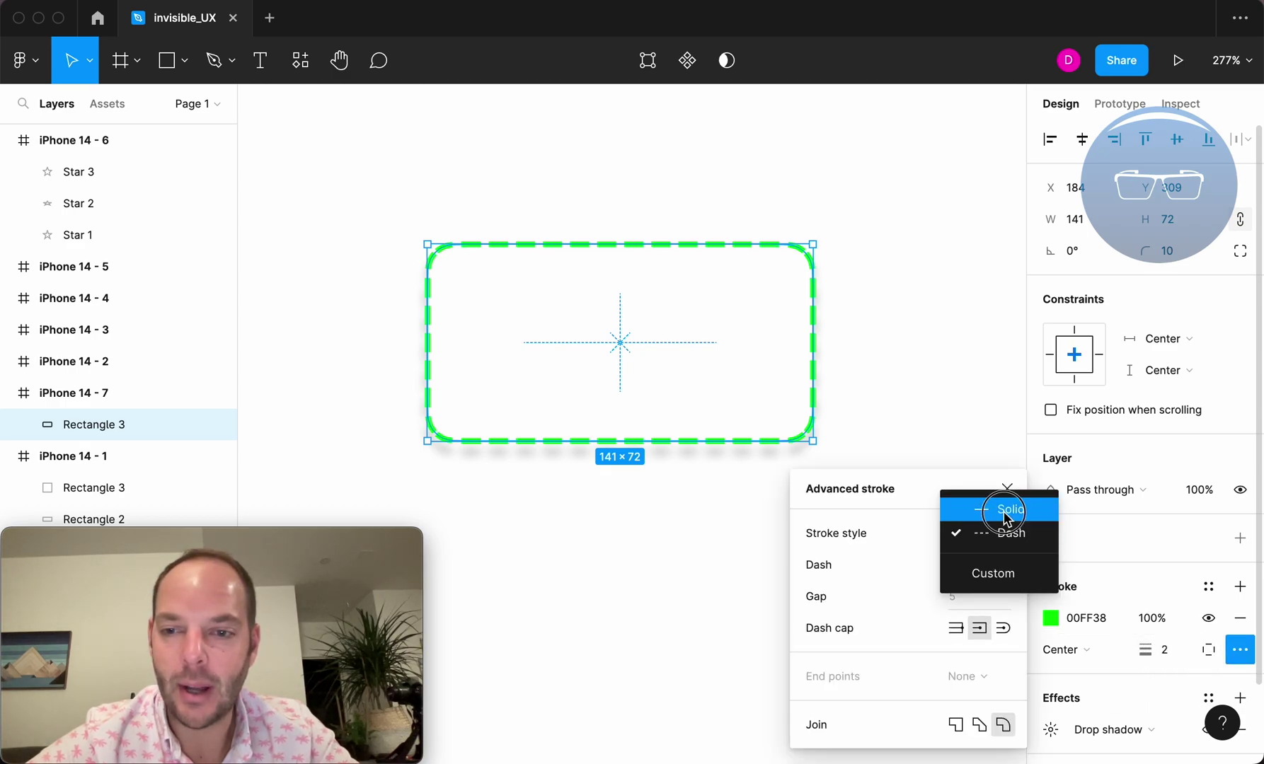
pyautogui.click(1004, 509)
pyautogui.click(929, 389)
# - Recolor the rounded rectangle's stroke to black, 000000, and keep the rectangle selected
pyautogui.click(807, 263)
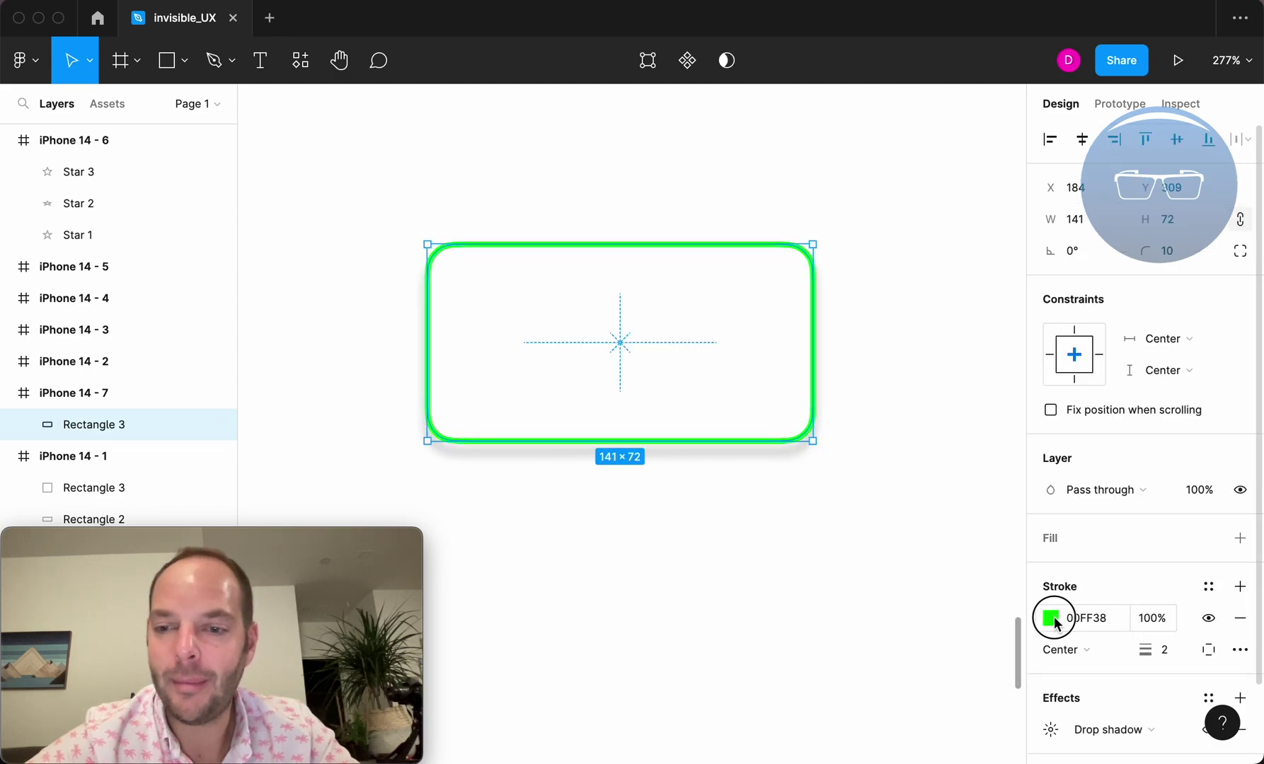
pyautogui.click(1051, 617)
pyautogui.moveTo(928, 459); pyautogui.dragTo(714, 592)
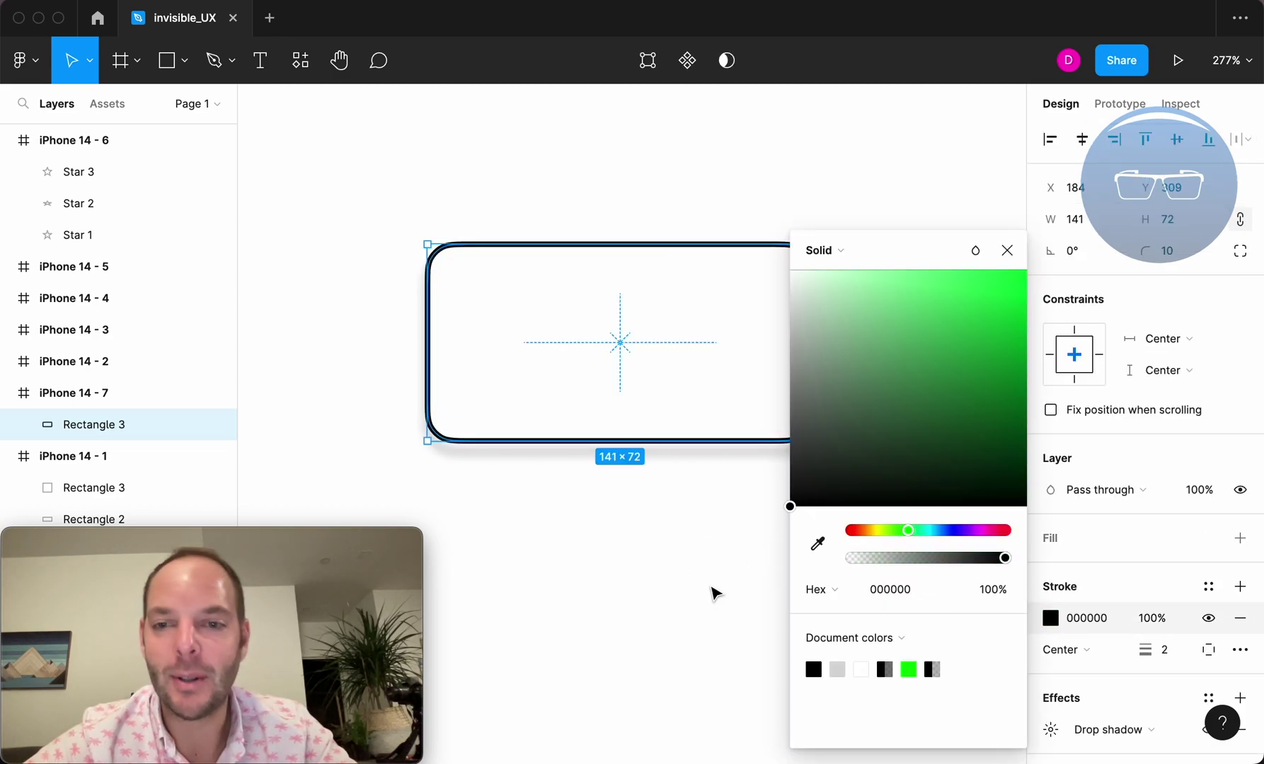
pyautogui.click(755, 231)
pyautogui.click(751, 248)
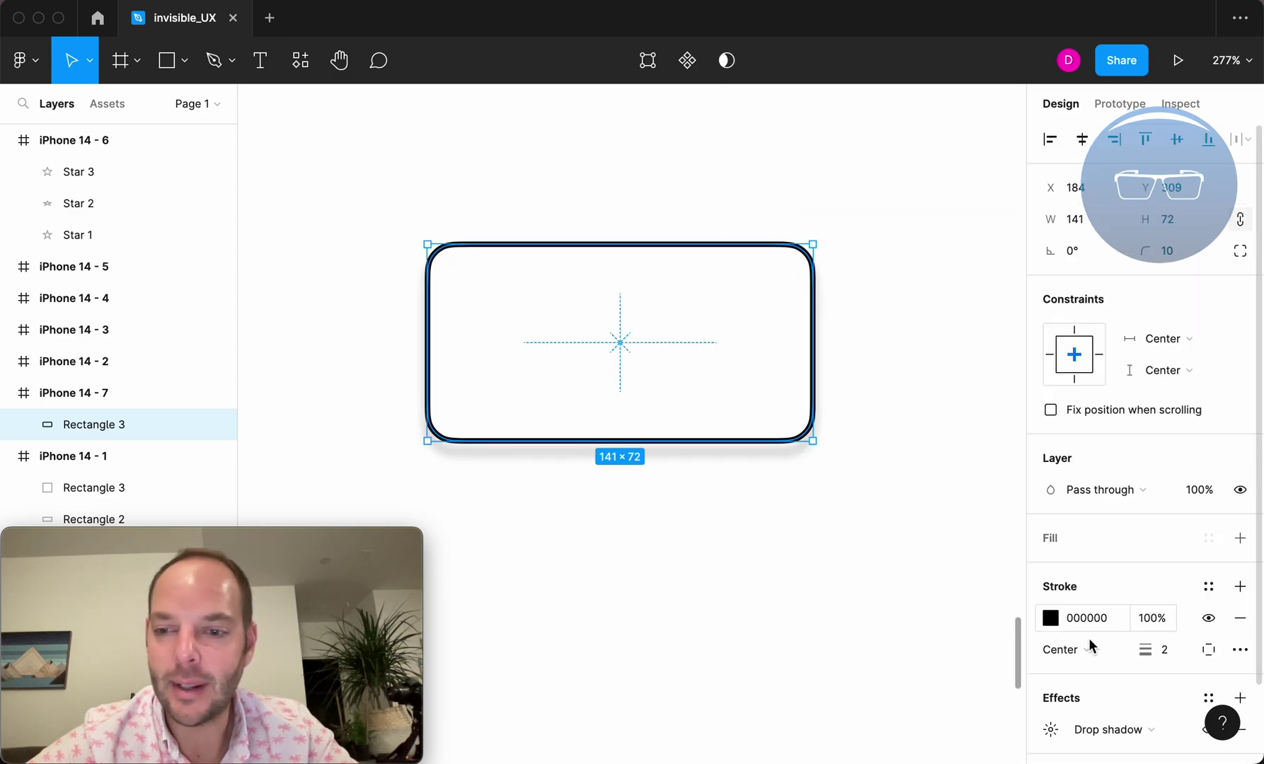
pyautogui.scroll(-3, 1114, 700)
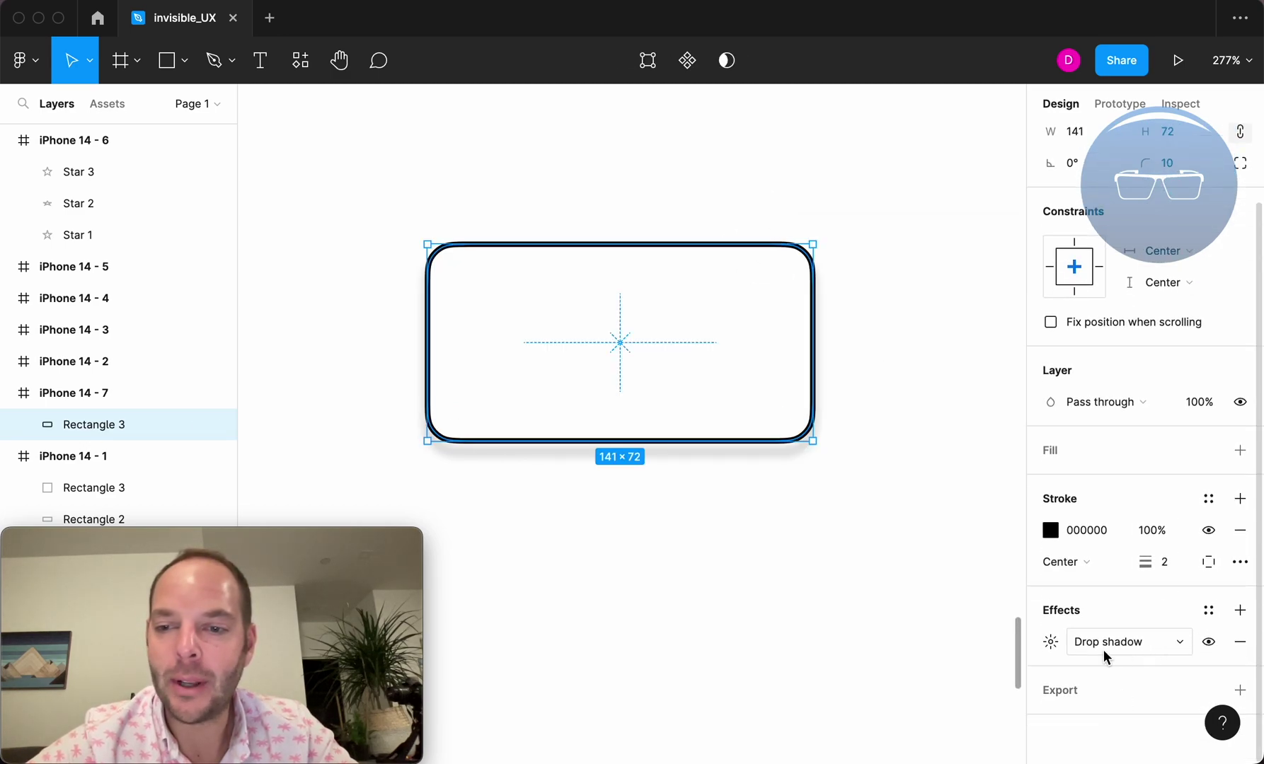